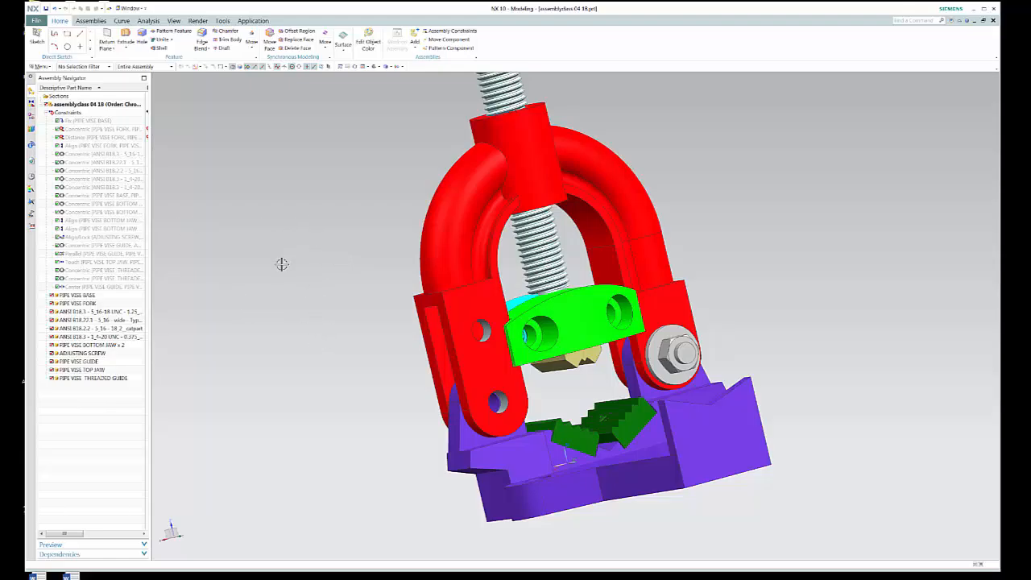
- Add the component 5_16-18X3_4 hex socket head cap screw.CATPart from the pipe vise NX files folder, positioned By Constraints
{"action": "left_click", "coordinate": [91, 20]}
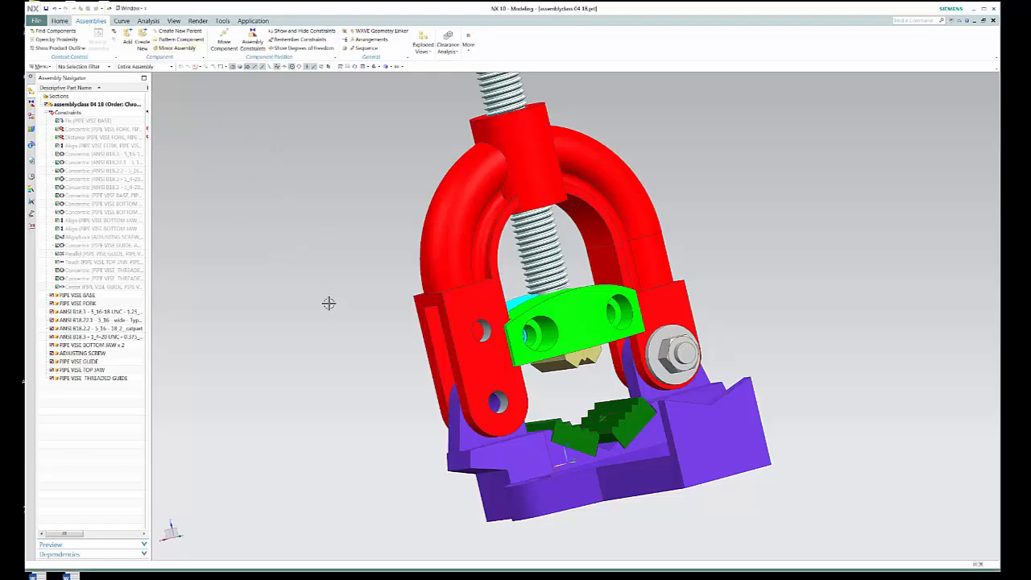
{"action": "left_click", "coordinate": [127, 35]}
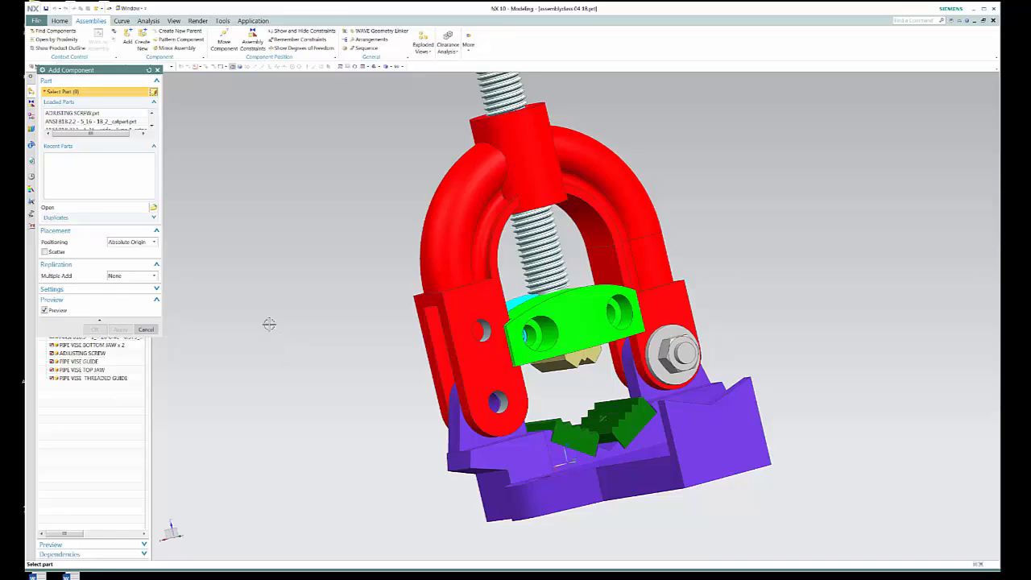
{"action": "left_click", "coordinate": [153, 209]}
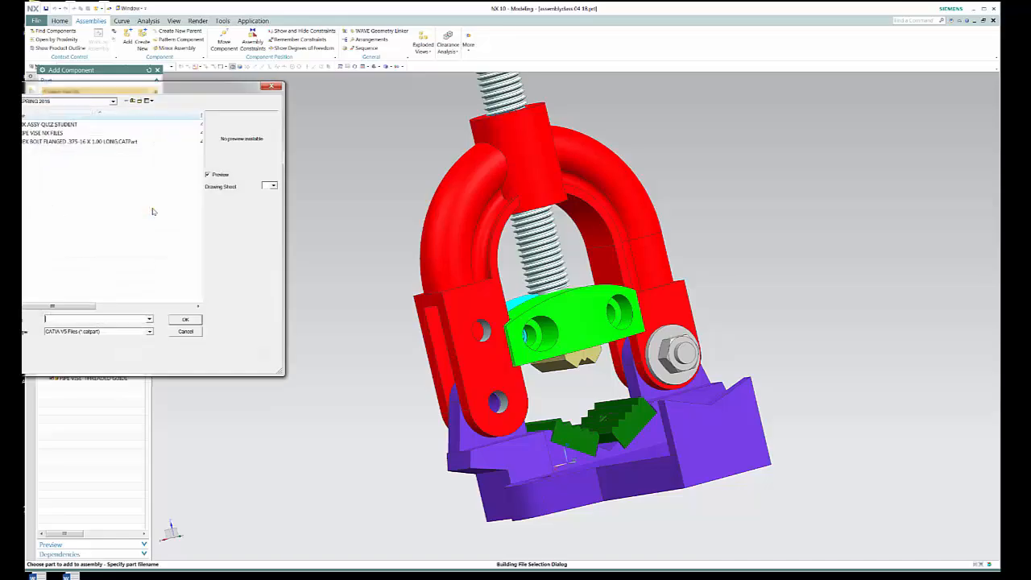
{"action": "double_click", "coordinate": [60, 134]}
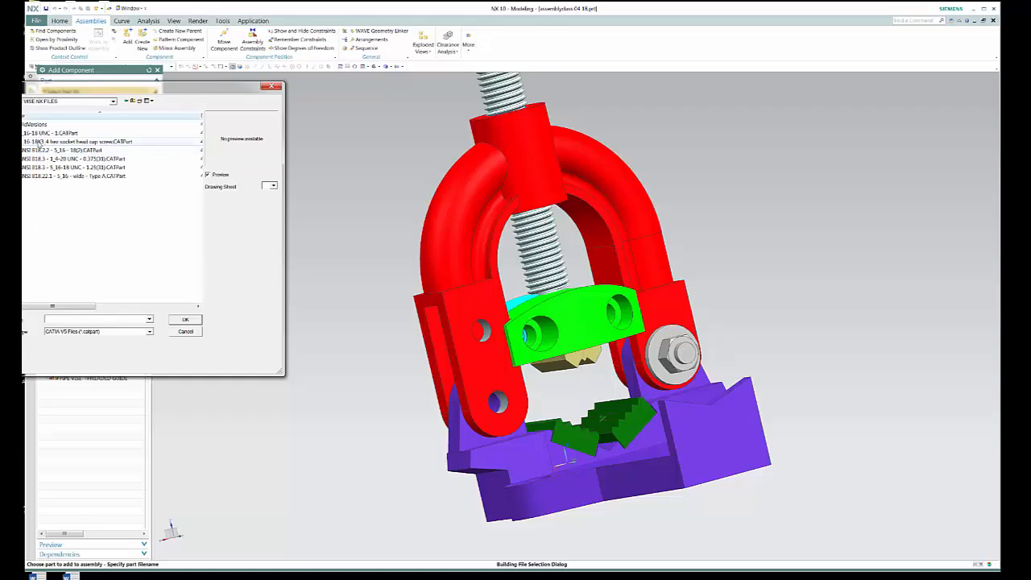
{"action": "left_click", "coordinate": [39, 141]}
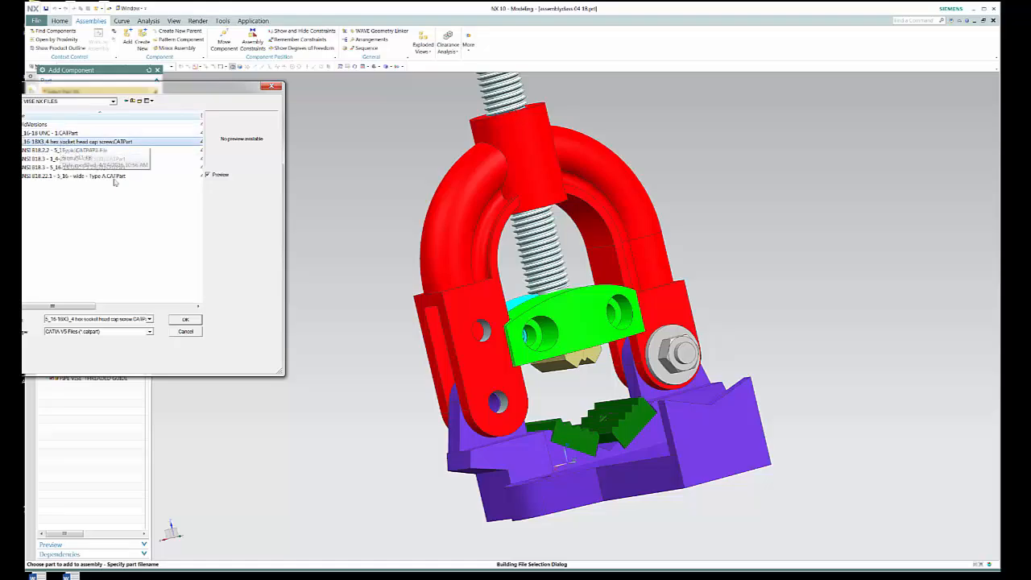
{"action": "left_click", "coordinate": [185, 320]}
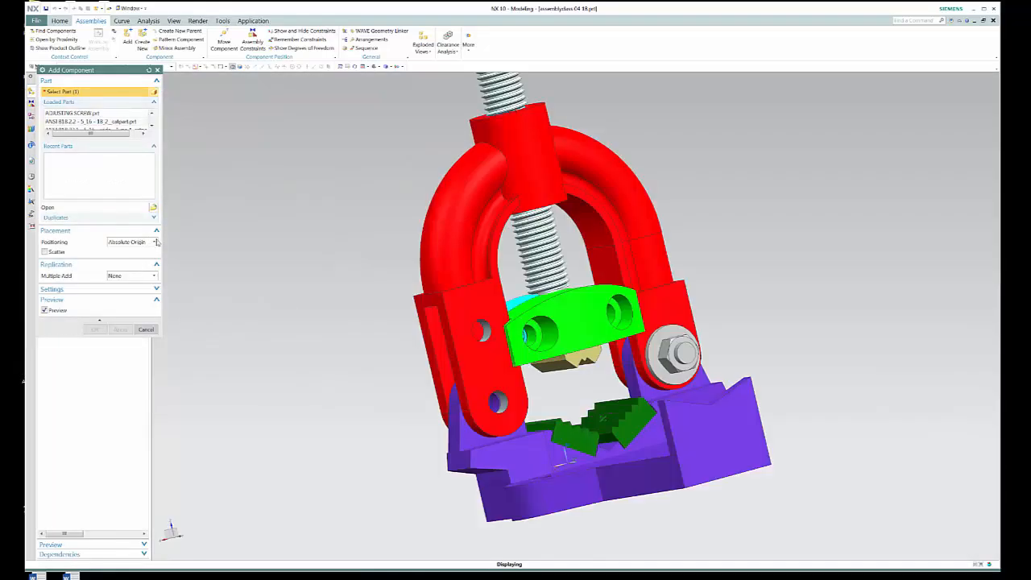
{"action": "left_click", "coordinate": [155, 242]}
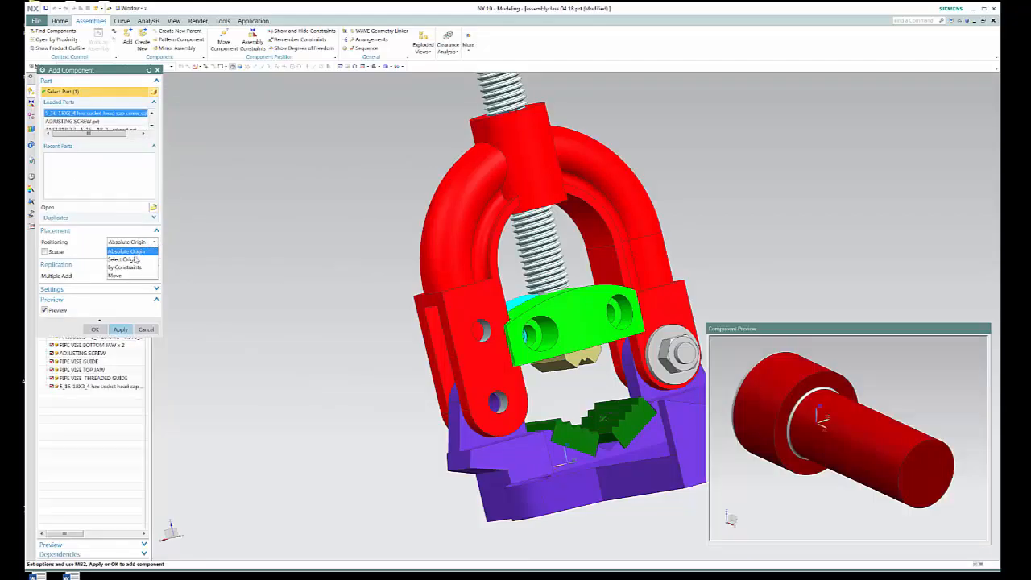
{"action": "left_click", "coordinate": [137, 270]}
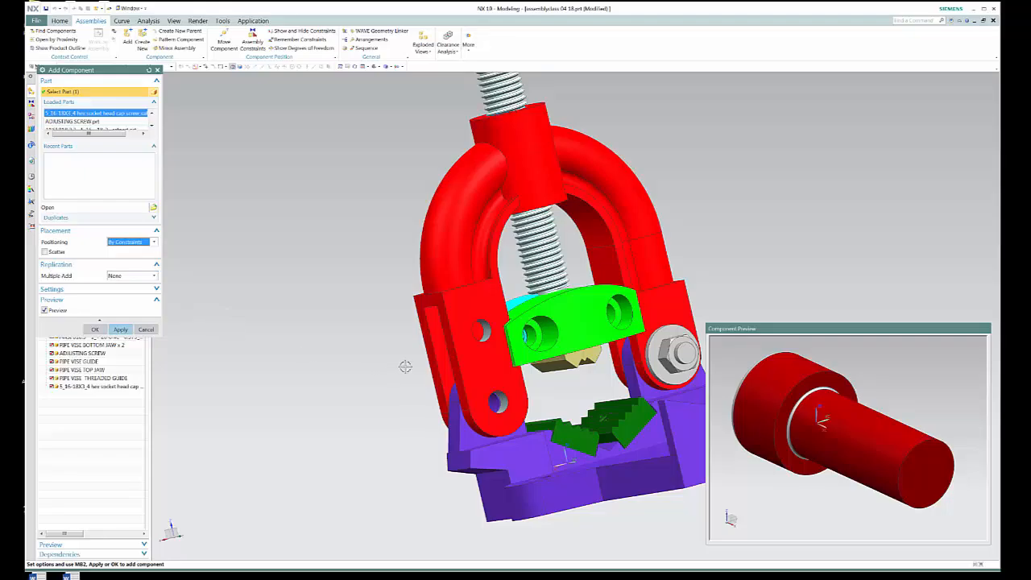
{"action": "left_click", "coordinate": [95, 330]}
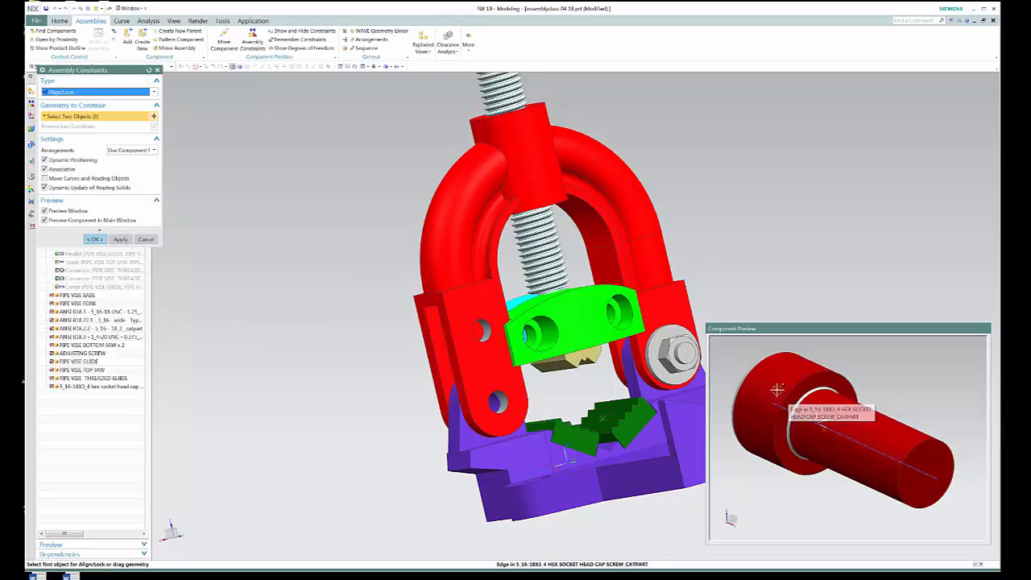
- Constrain the cap screw's head edge concentric with the green guide's left counterbored hole, reversing the constraint so the socket faces outward
{"action": "left_click", "coordinate": [124, 93]}
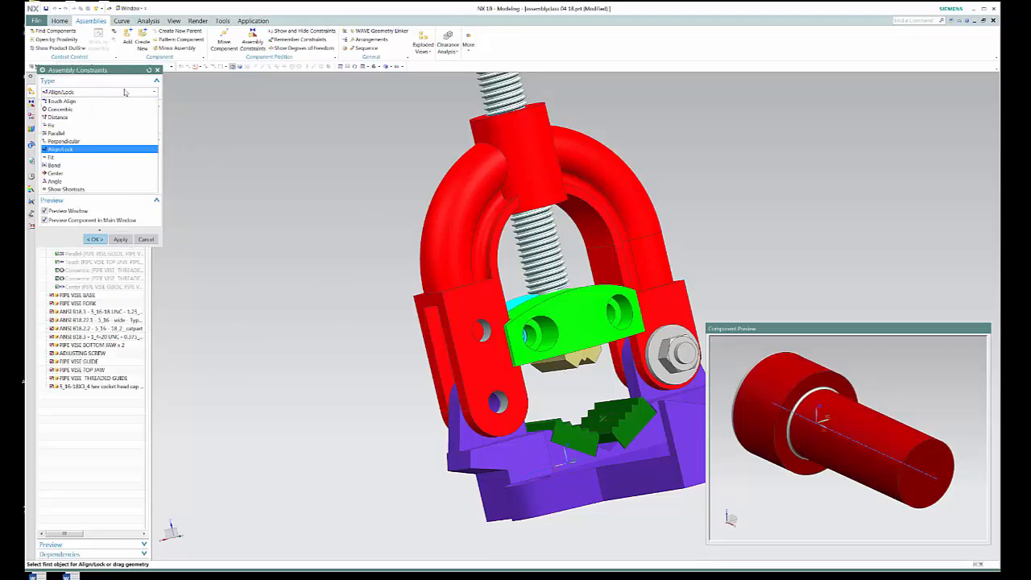
{"action": "left_click", "coordinate": [76, 108]}
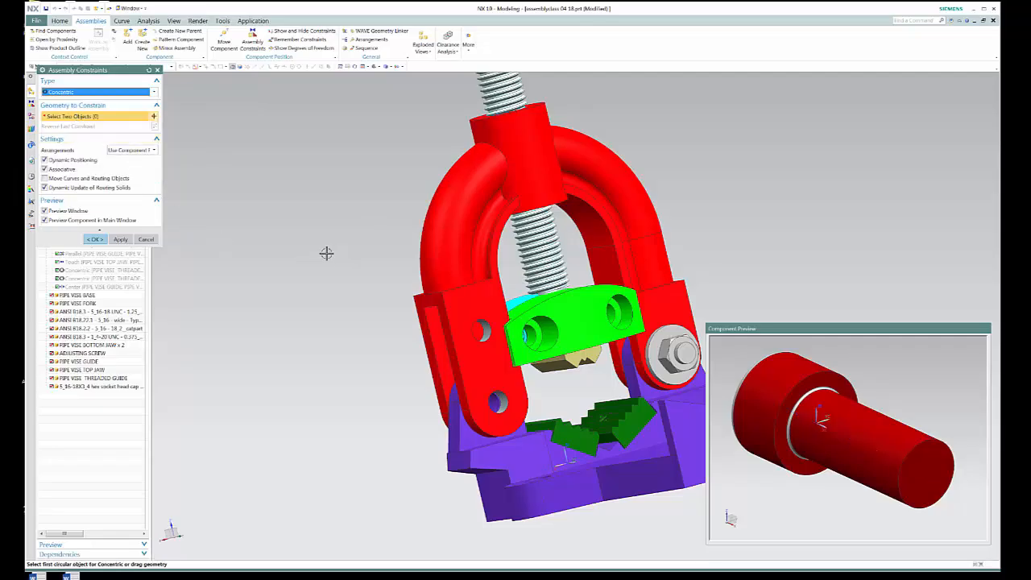
{"action": "left_click", "coordinate": [806, 384]}
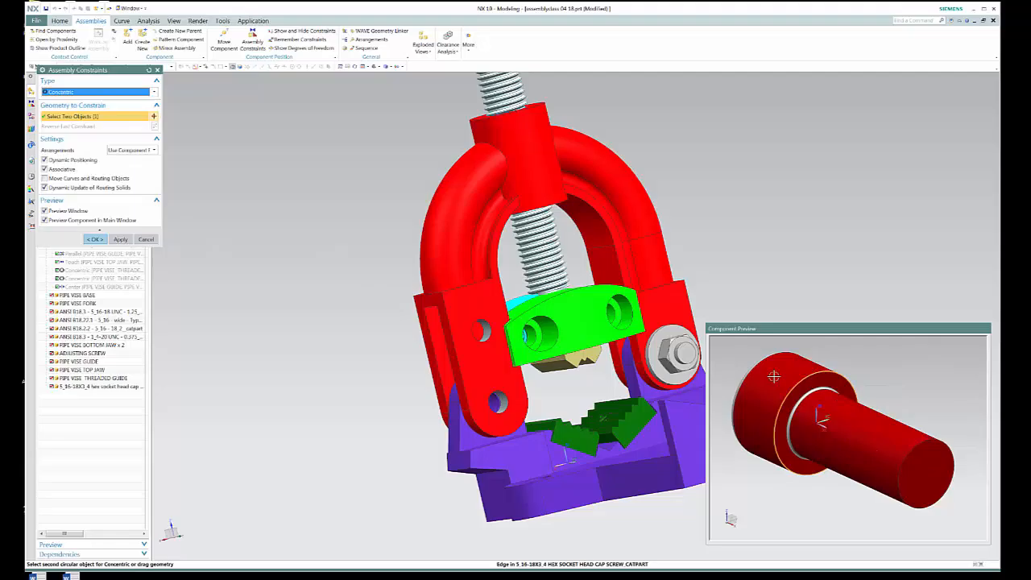
{"action": "left_click", "coordinate": [534, 332]}
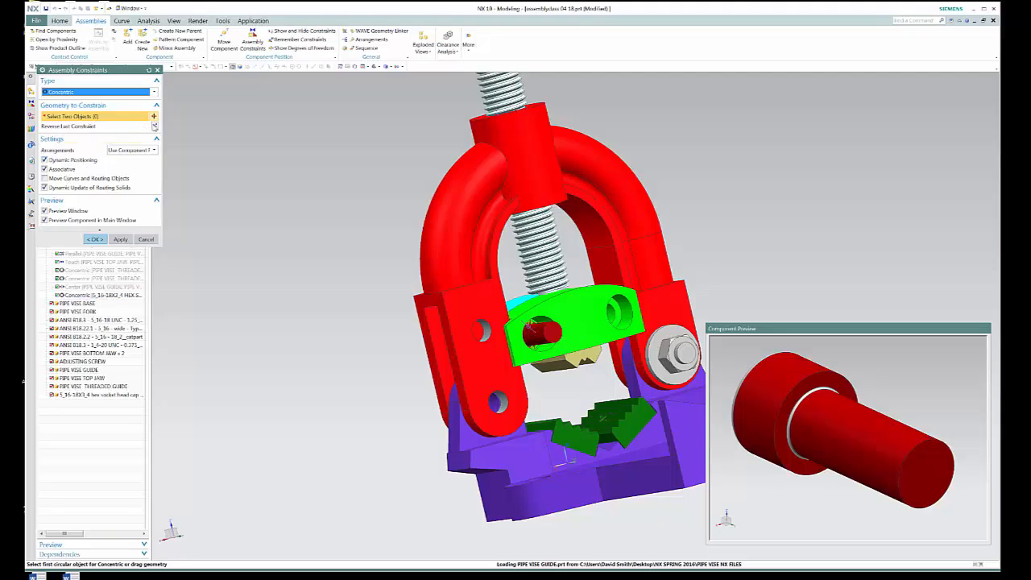
{"action": "left_click", "coordinate": [157, 127]}
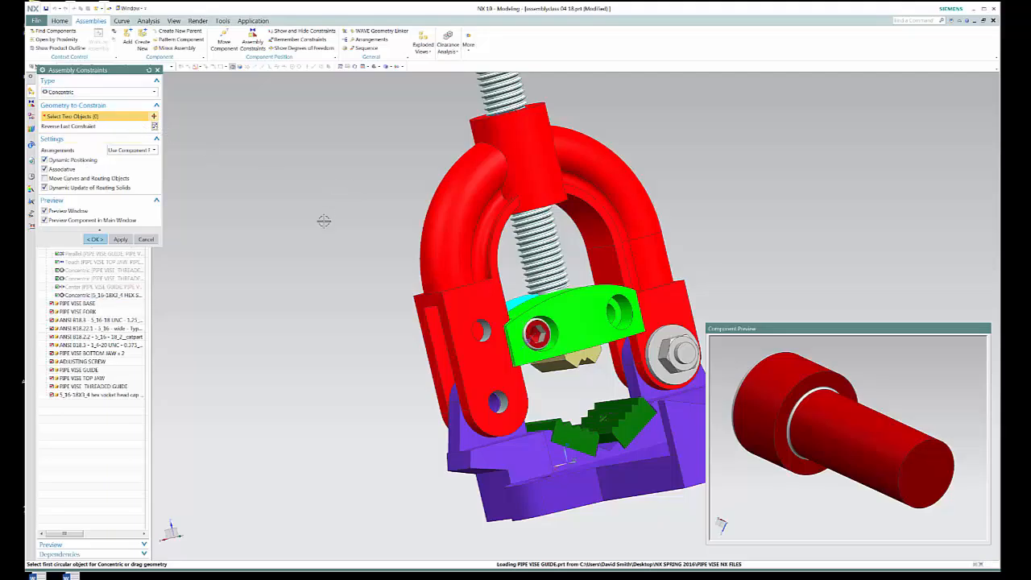
{"action": "left_click", "coordinate": [94, 240]}
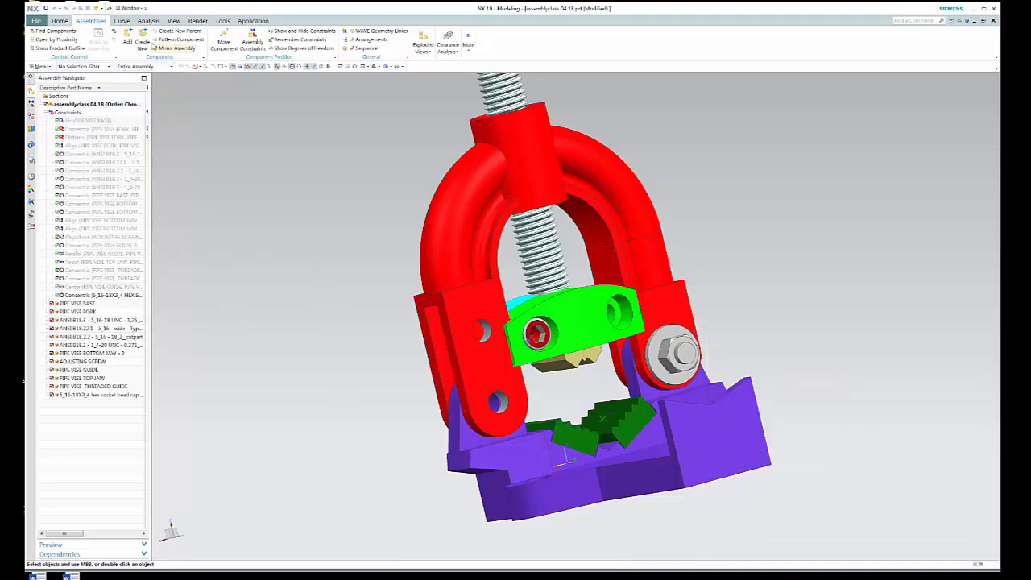
- Add a second 5_16-18X3_4 hex socket head cap screw and constrain its head edge concentric with the green guide's right counterbored hole
{"action": "left_click", "coordinate": [129, 40]}
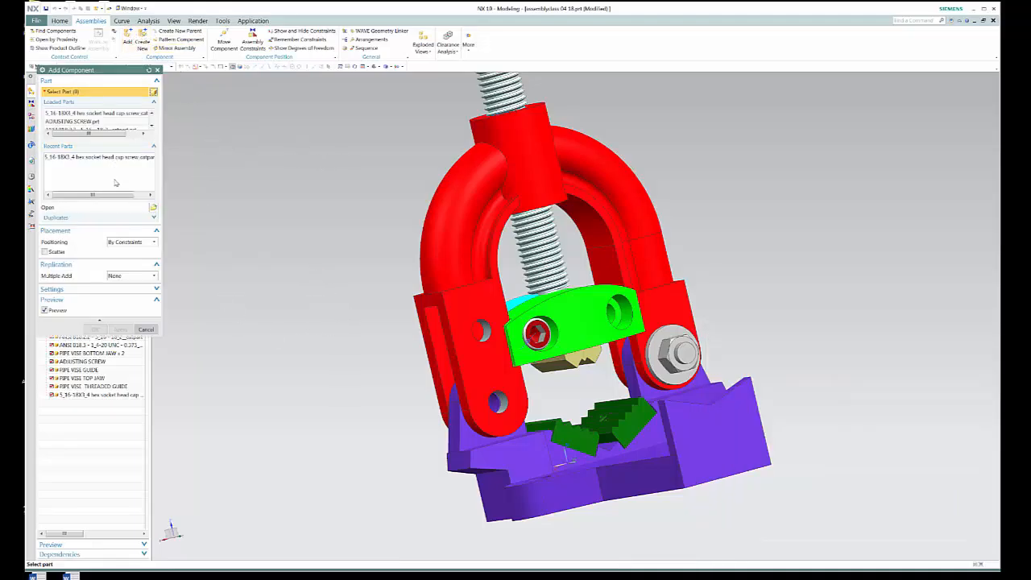
{"action": "left_click", "coordinate": [89, 157]}
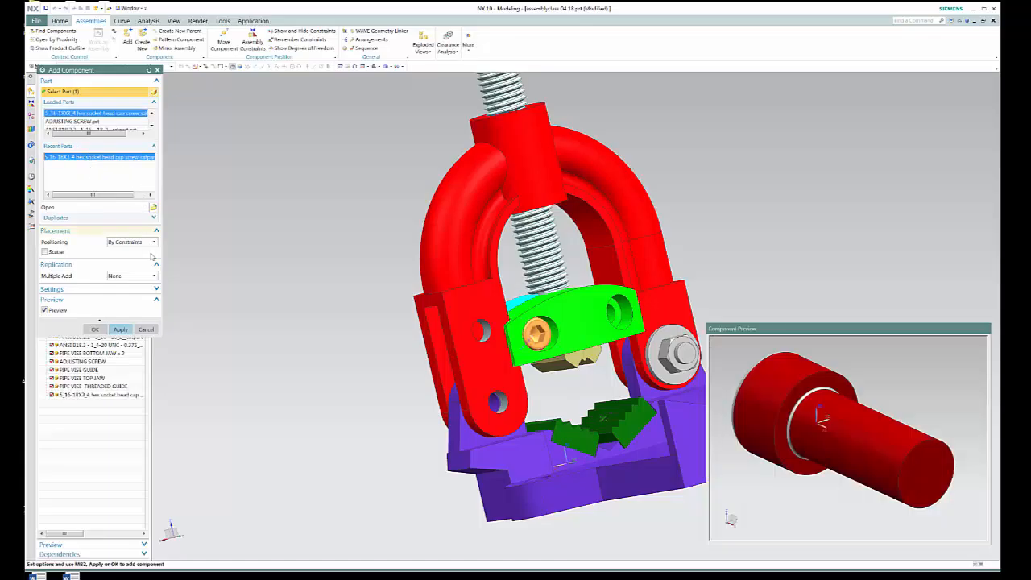
{"action": "left_click", "coordinate": [94, 330]}
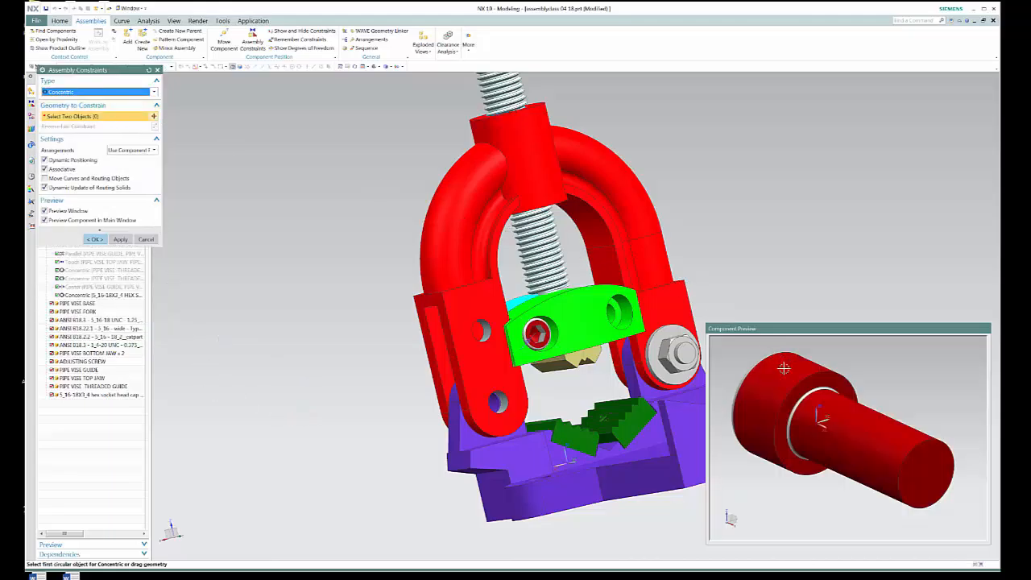
{"action": "left_click", "coordinate": [783, 407]}
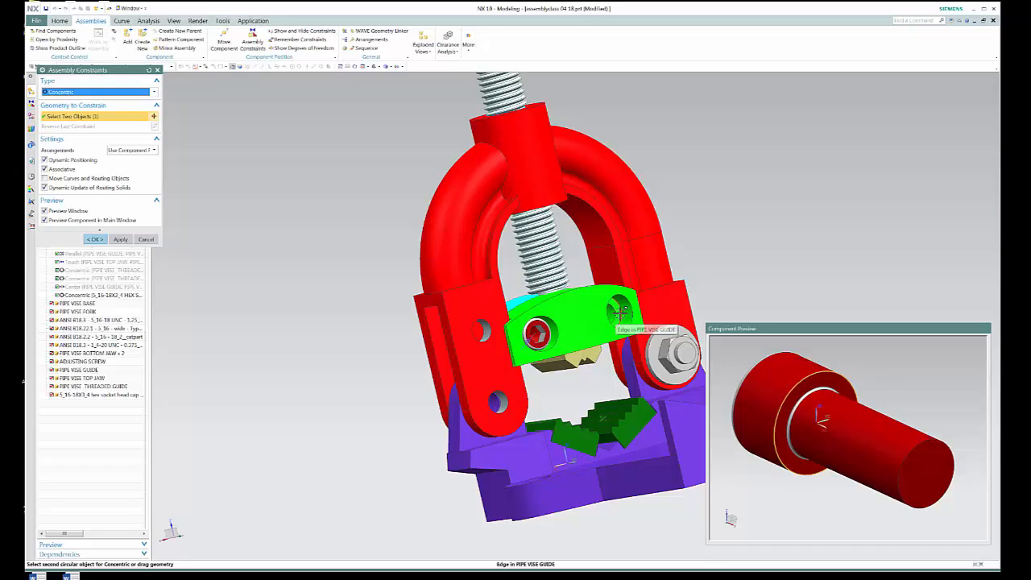
{"action": "left_click", "coordinate": [618, 312]}
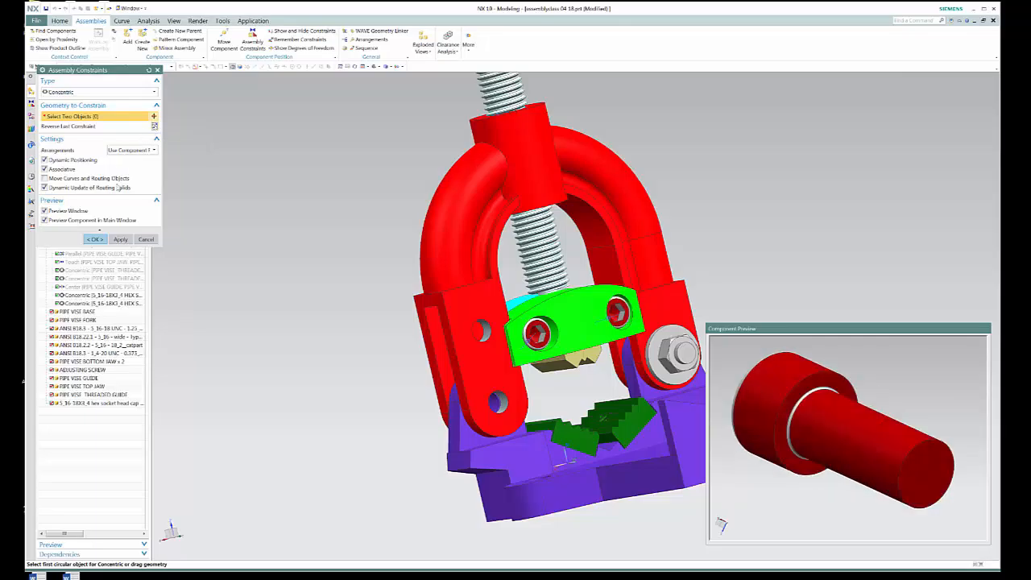
{"action": "left_click", "coordinate": [95, 240]}
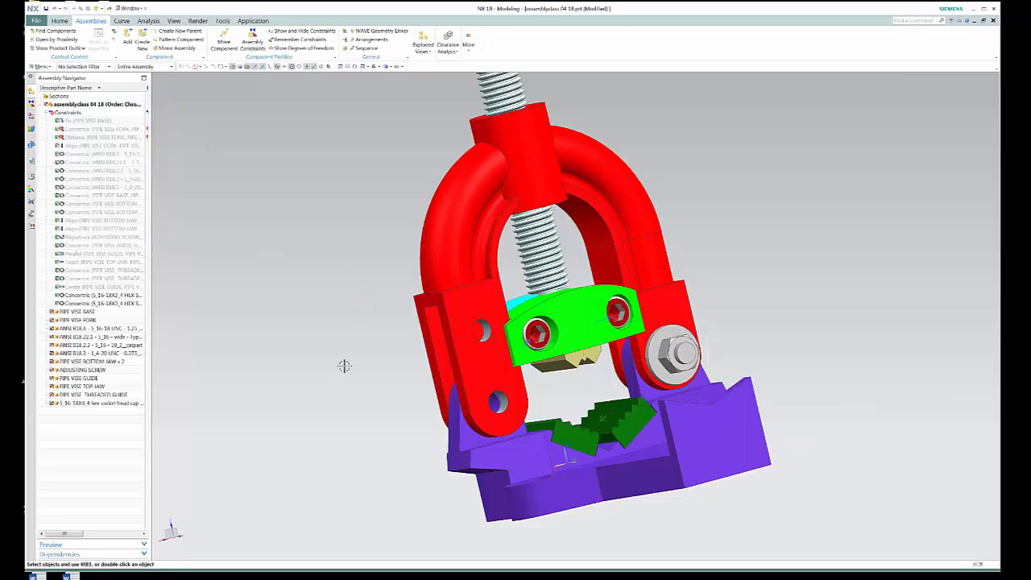
- Add the part file PIPE VISE HANDLE to the assembly, positioned By Constraints
{"action": "middle_click_drag", "start_coordinate": [411, 356], "coordinate": [427, 375]}
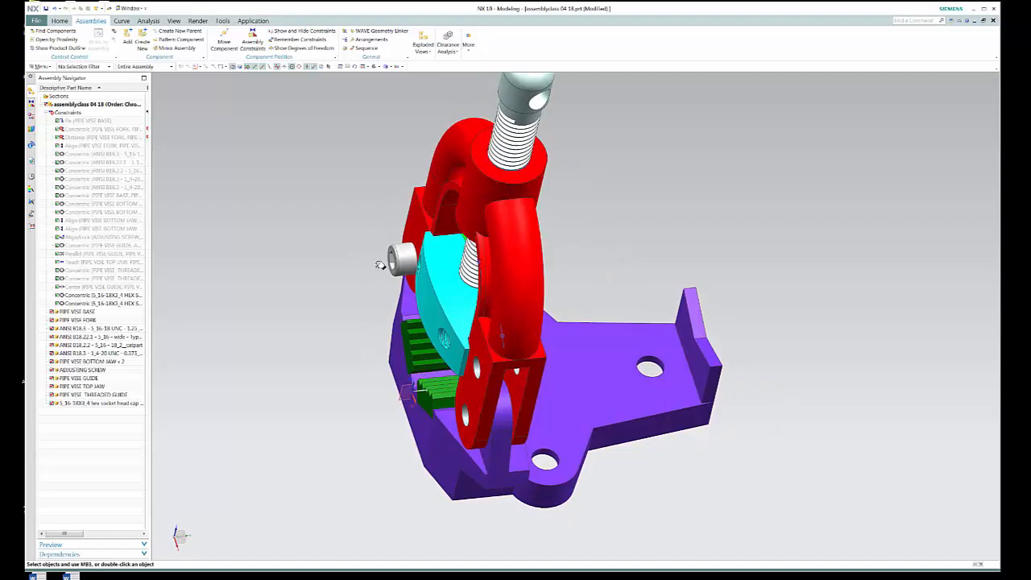
{"action": "middle_click_drag", "start_coordinate": [381, 265], "coordinate": [427, 378], "text": "shift"}
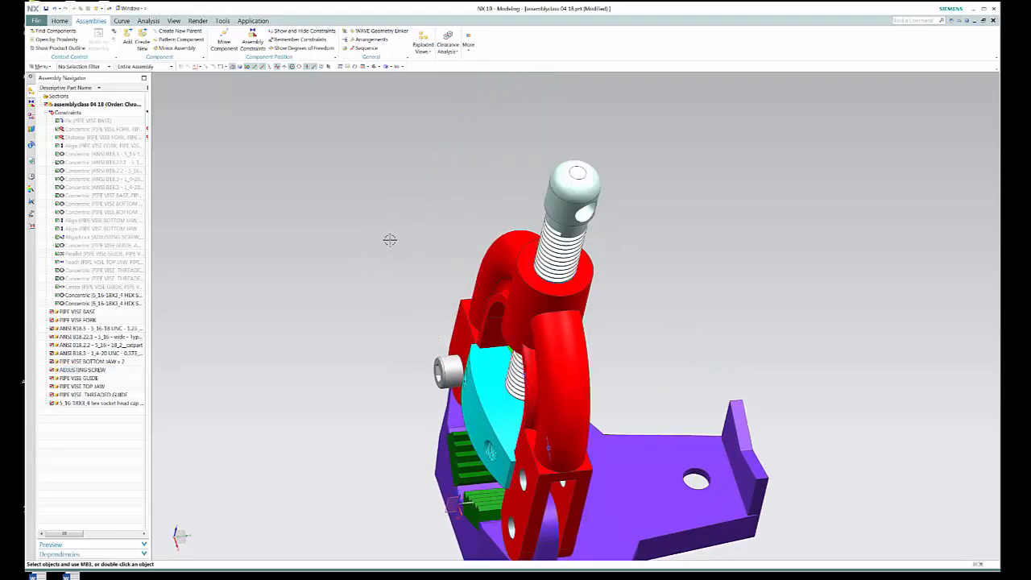
{"action": "left_click", "coordinate": [126, 39]}
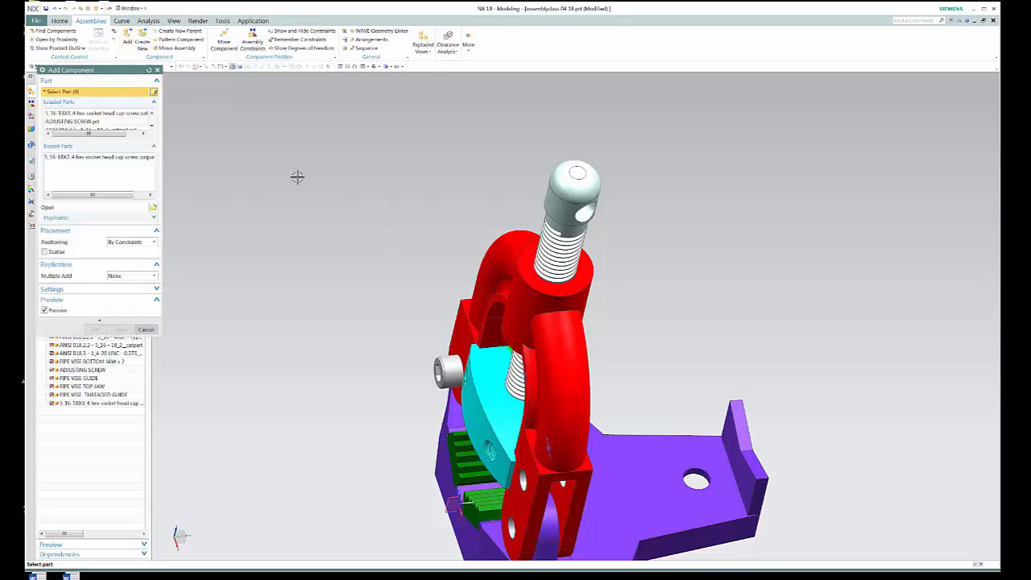
{"action": "left_click", "coordinate": [153, 209]}
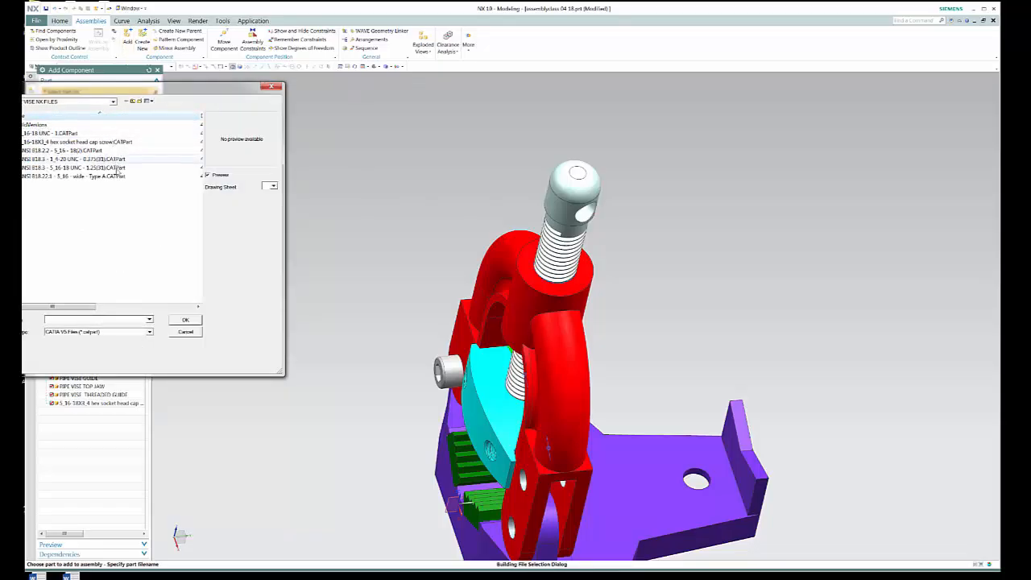
{"action": "left_click", "coordinate": [149, 332]}
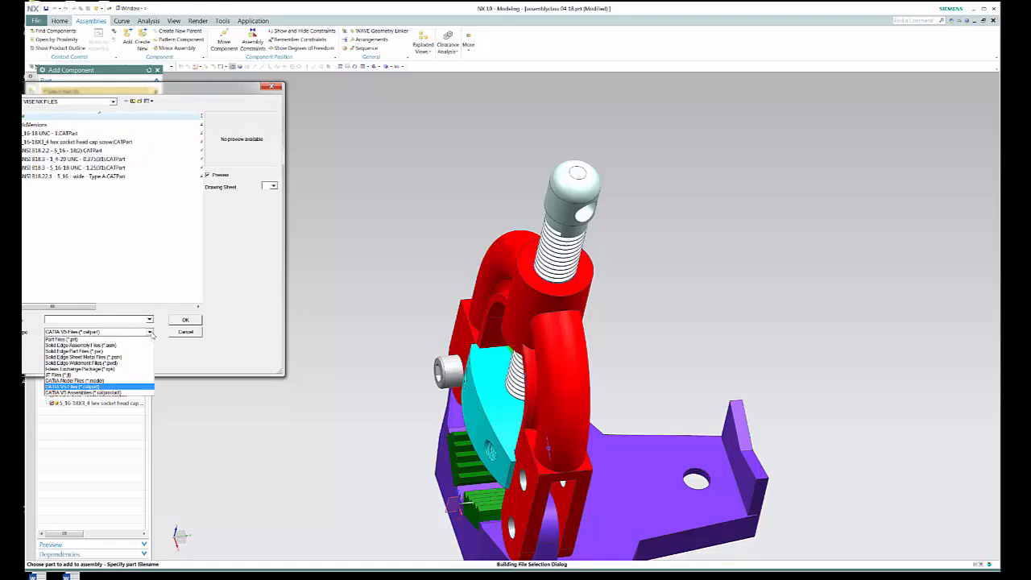
{"action": "left_click", "coordinate": [69, 339]}
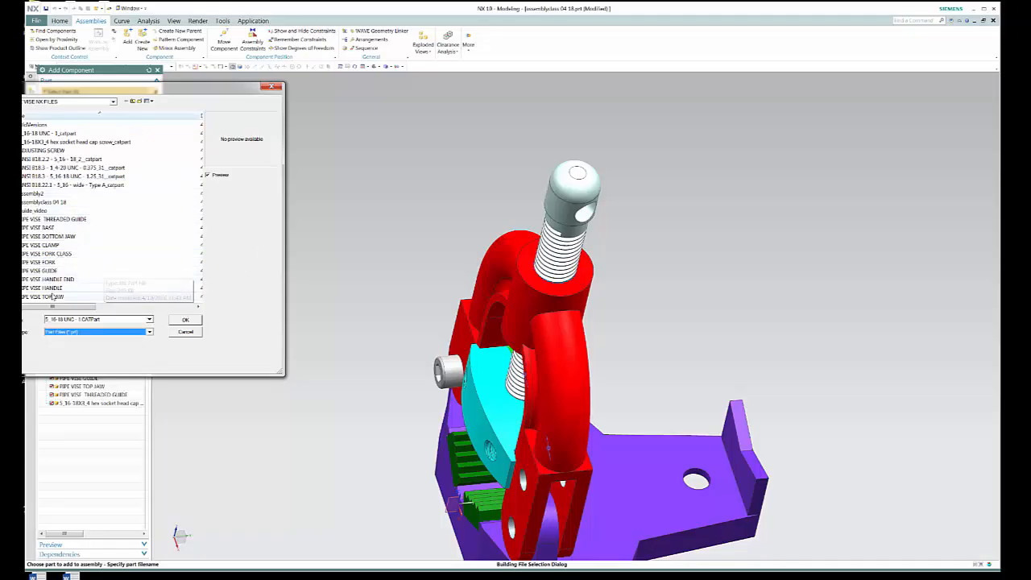
{"action": "left_click", "coordinate": [80, 288]}
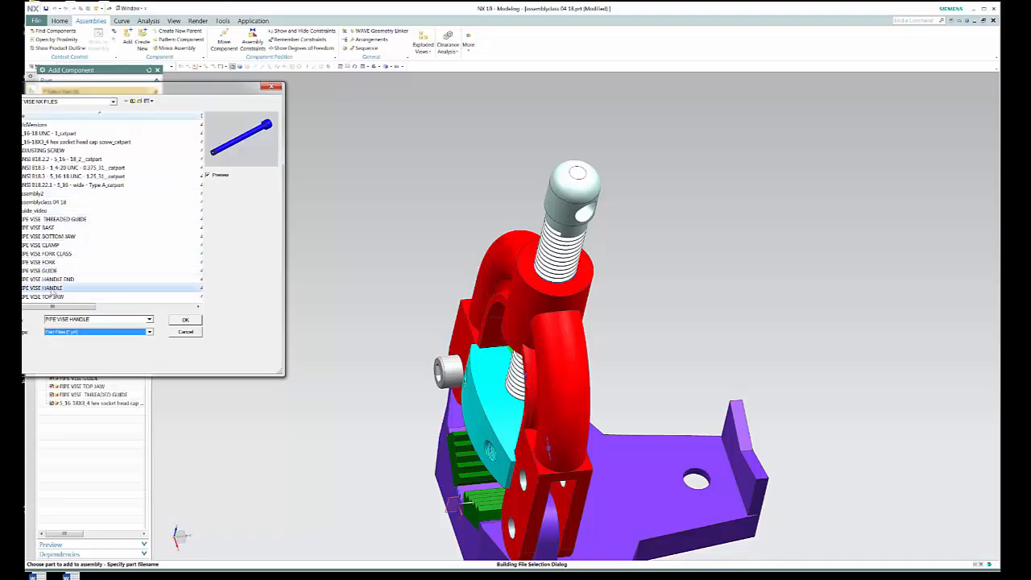
{"action": "left_click", "coordinate": [189, 322]}
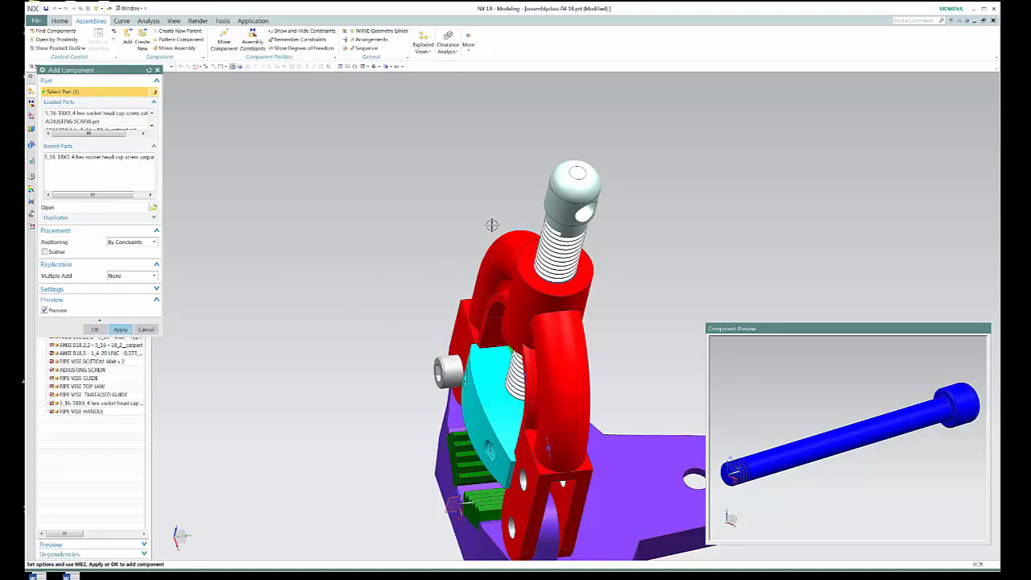
{"action": "middle_click_drag", "start_coordinate": [491, 224], "coordinate": [488, 211]}
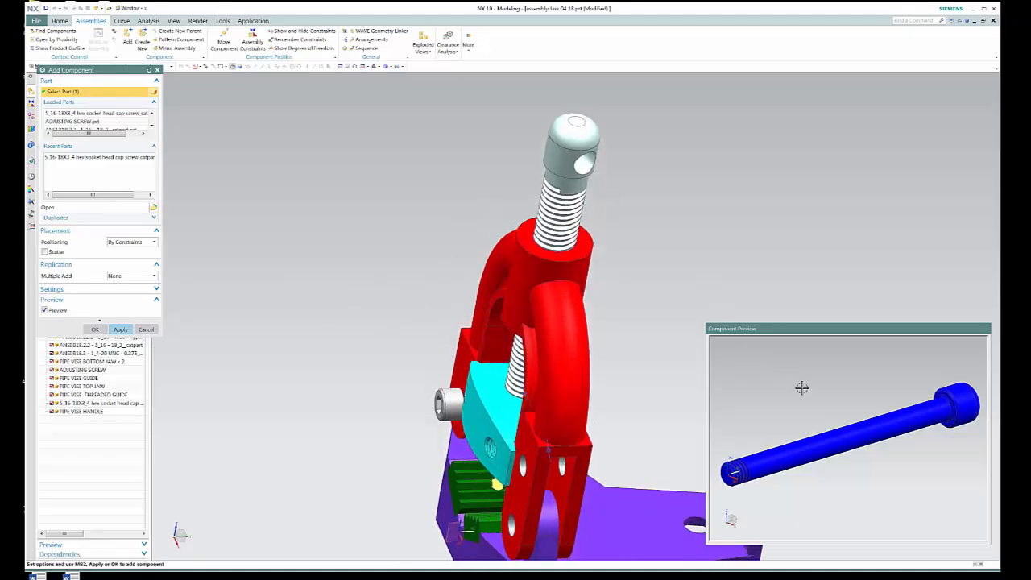
{"action": "middle_click_drag", "start_coordinate": [808, 384], "coordinate": [818, 387]}
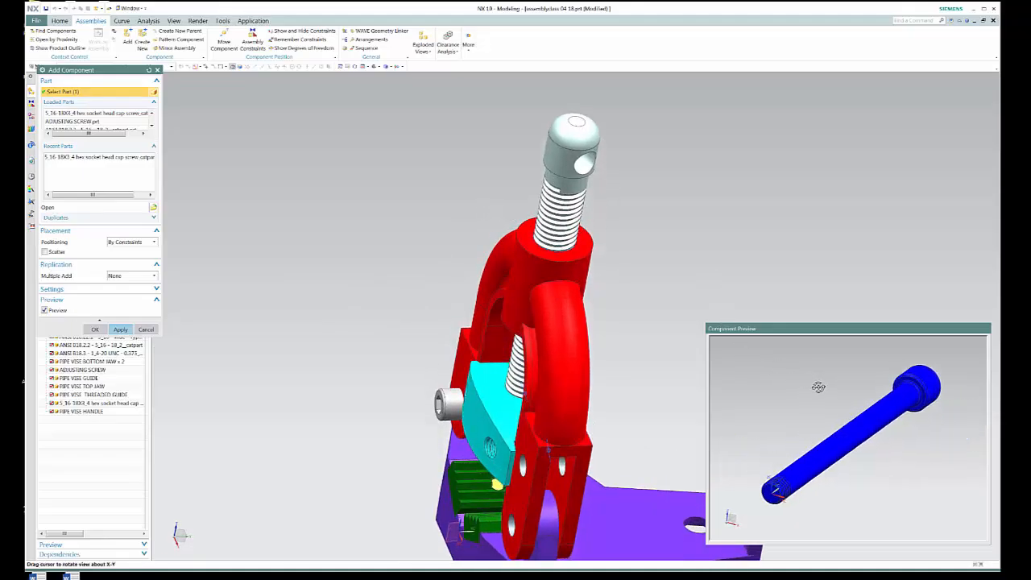
{"action": "left_click", "coordinate": [95, 329]}
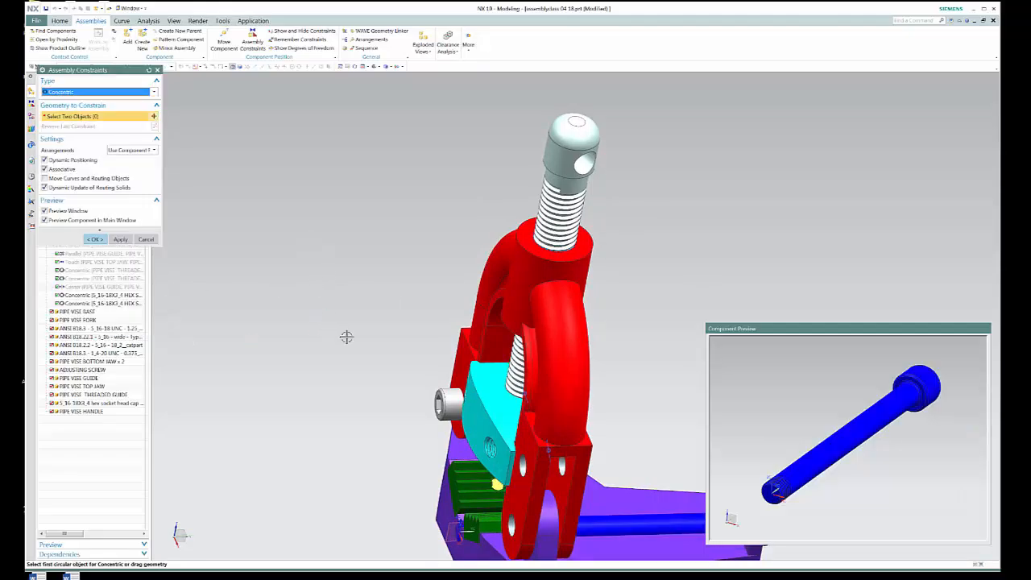
- Constrain the handle's centerline to the centerline of the adjusting screw's cross hole with Align/Lock
{"action": "left_click", "coordinate": [156, 95]}
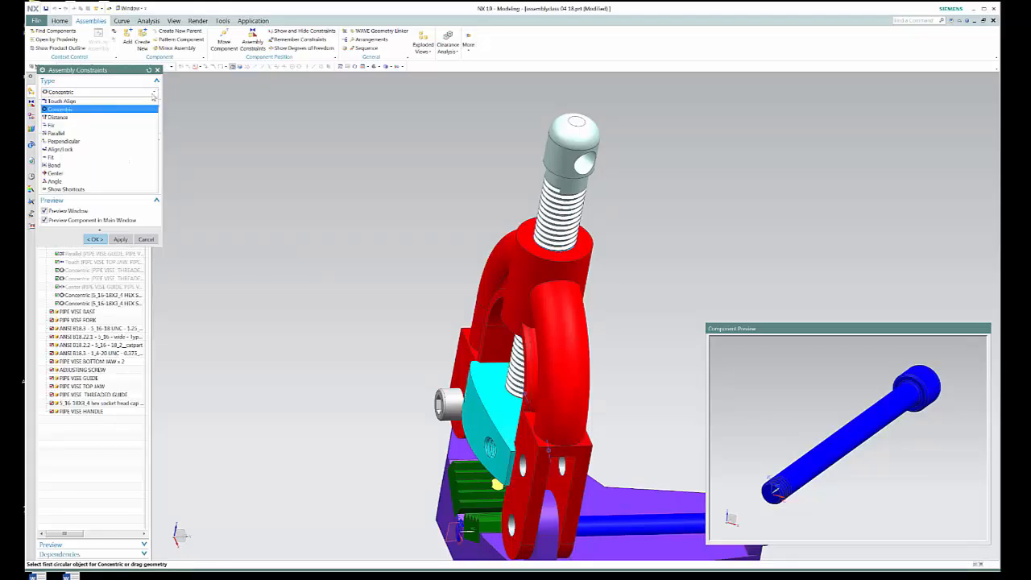
{"action": "left_click", "coordinate": [83, 150]}
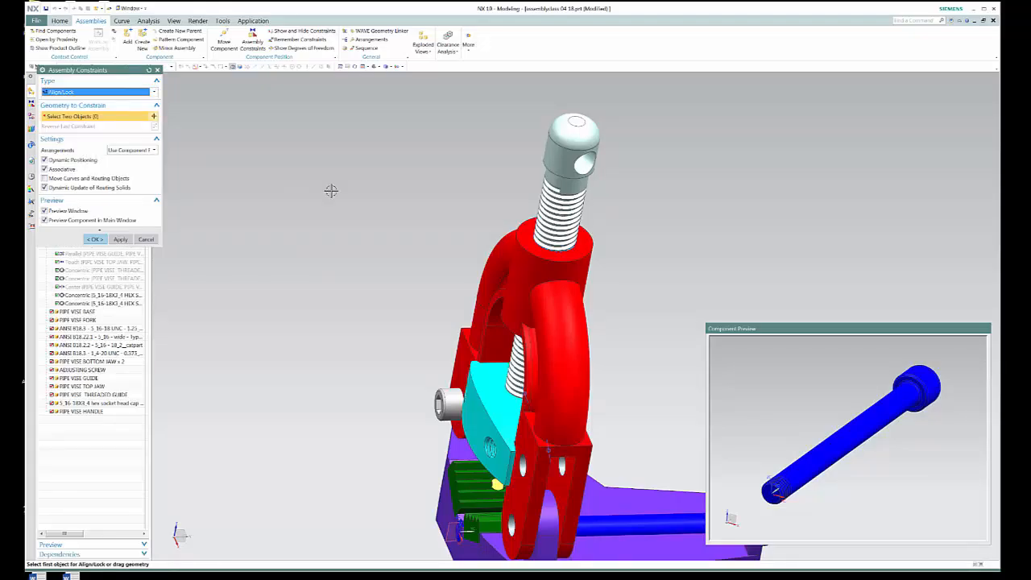
{"action": "left_click", "coordinate": [846, 456]}
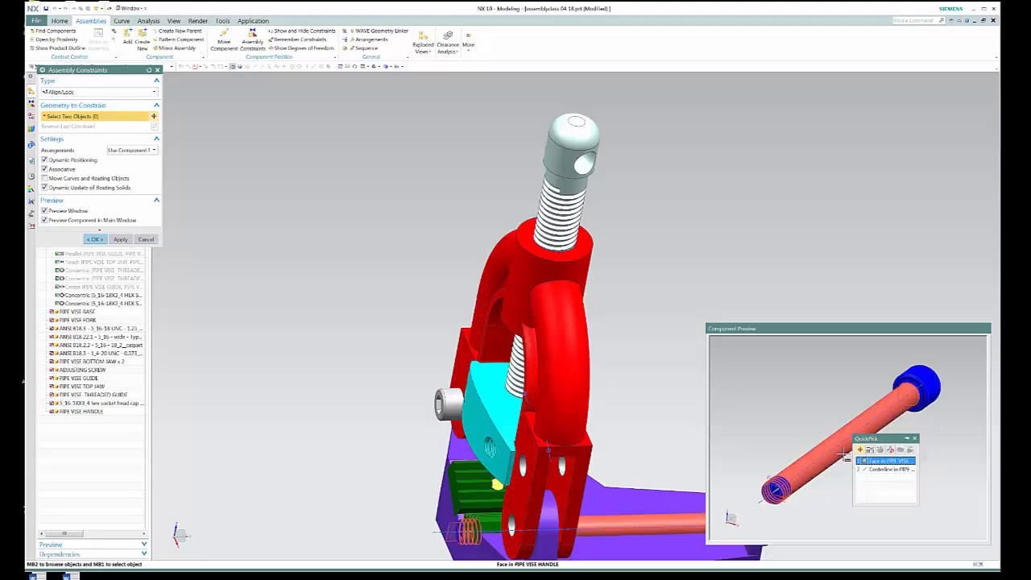
{"action": "left_click", "coordinate": [886, 469]}
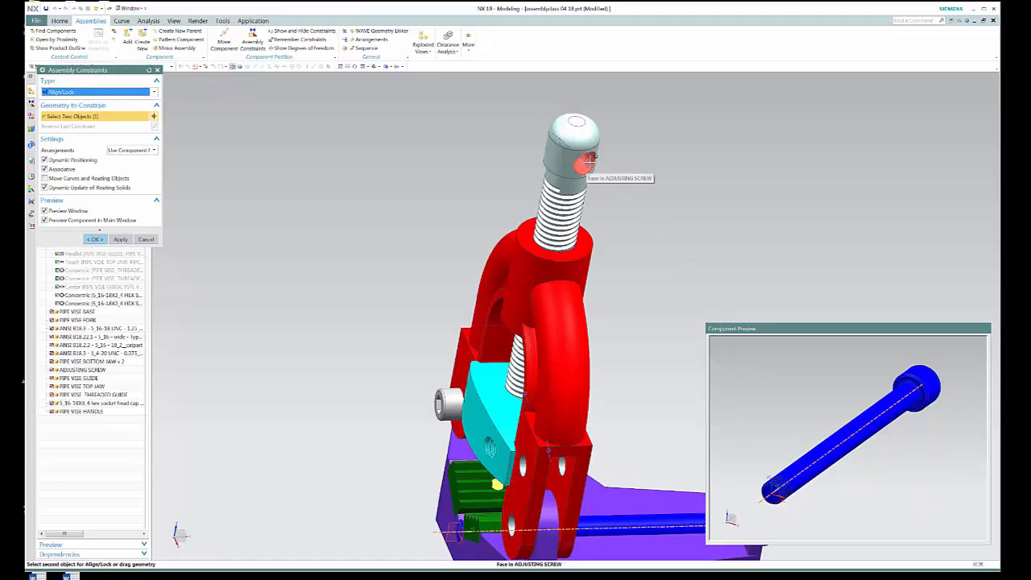
{"action": "left_click", "coordinate": [591, 163]}
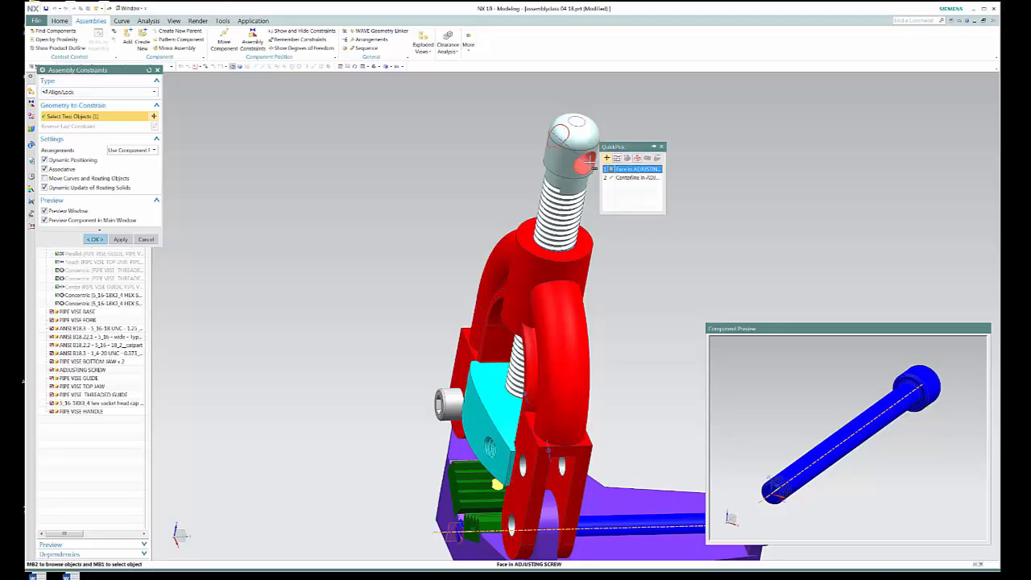
{"action": "left_click", "coordinate": [636, 178]}
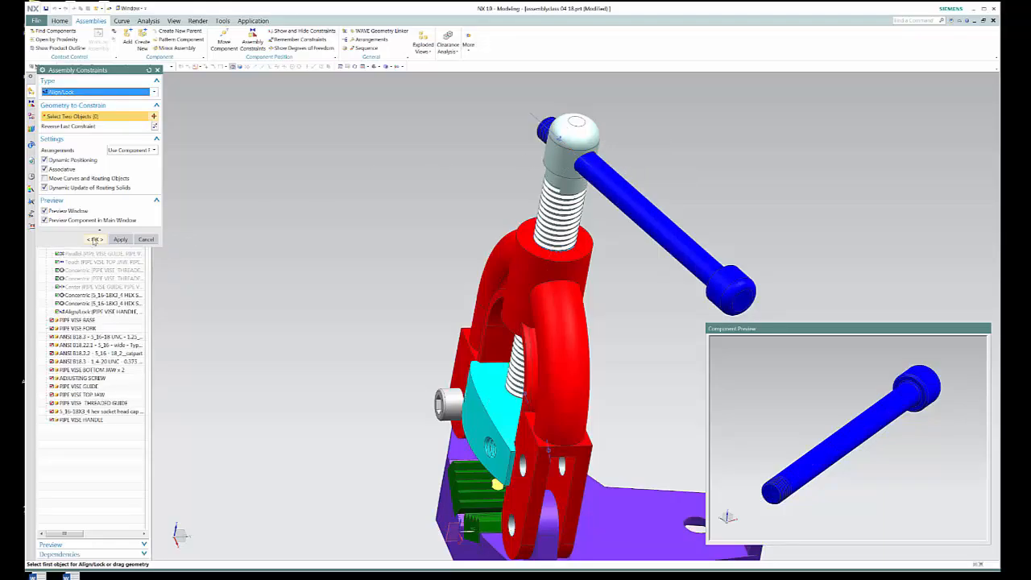
{"action": "left_click", "coordinate": [94, 240]}
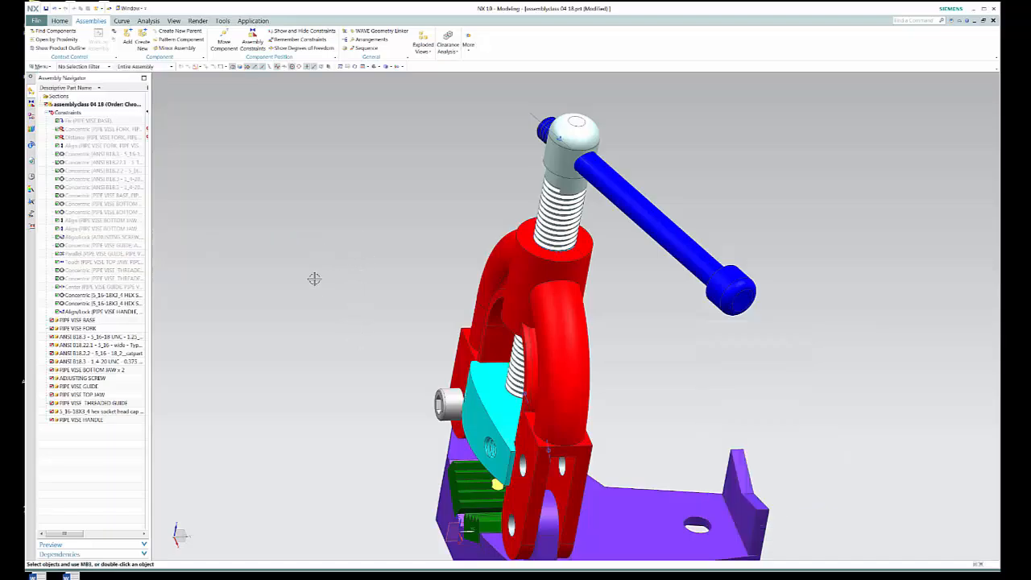
- Slide the handle further through the adjusting screw's cross hole with a Dynamic component move so its threaded end protrudes more
{"action": "middle_click_drag", "start_coordinate": [336, 269], "coordinate": [355, 251]}
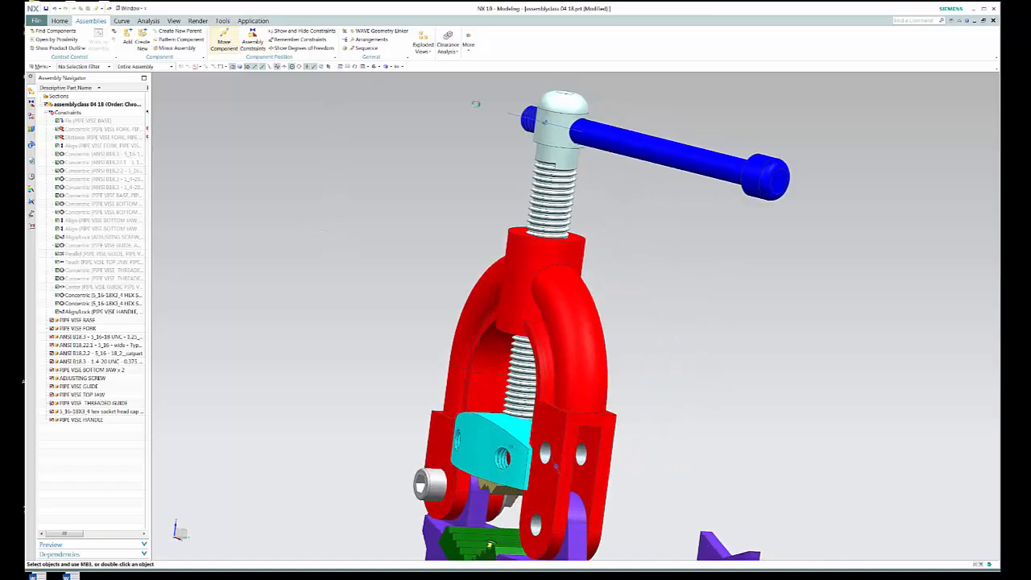
{"action": "left_click", "coordinate": [226, 42]}
{"action": "left_click", "coordinate": [667, 152]}
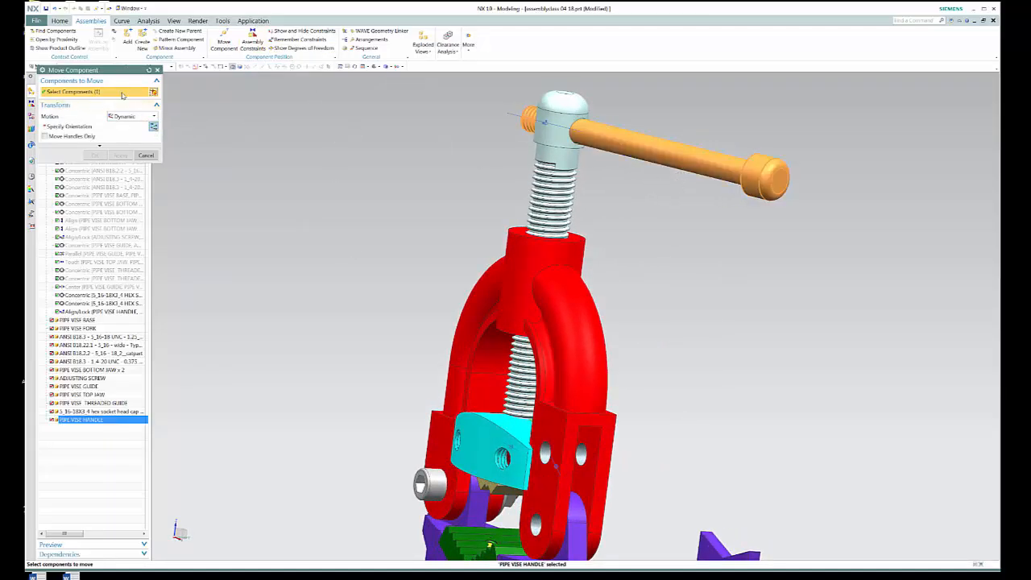
{"action": "left_click", "coordinate": [153, 127]}
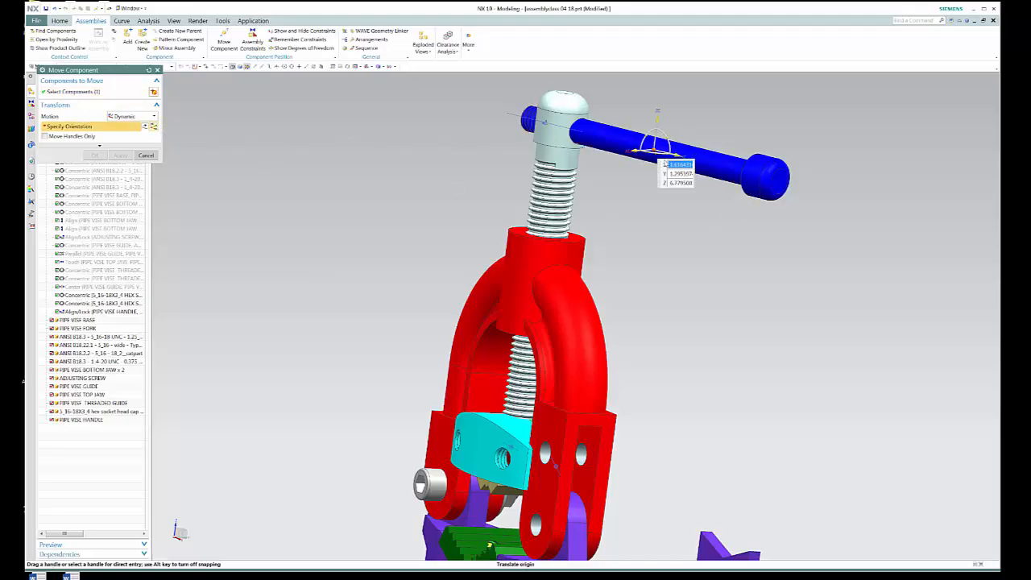
{"action": "left_click_drag", "start_coordinate": [656, 151], "coordinate": [590, 130]}
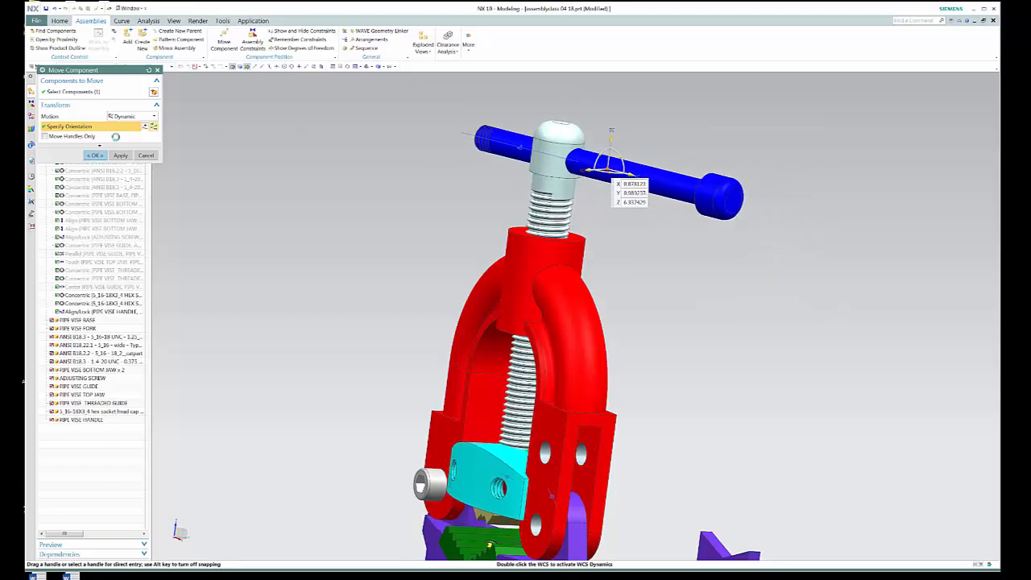
{"action": "left_click", "coordinate": [95, 156]}
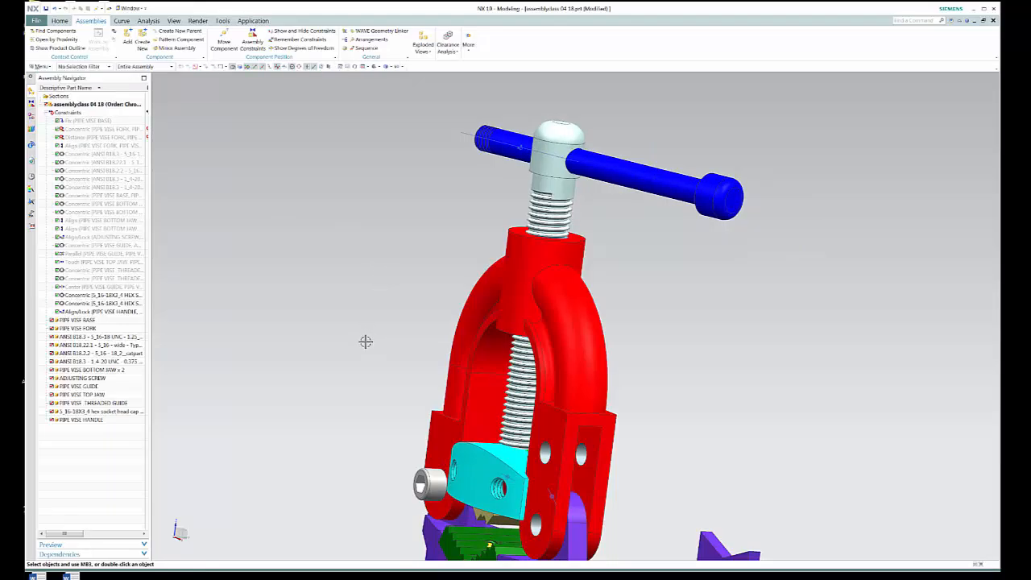
- Add the part file PIPE VISE HANDLE END to the assembly, positioned By Constraints
{"action": "middle_click_drag", "start_coordinate": [366, 342], "coordinate": [371, 329]}
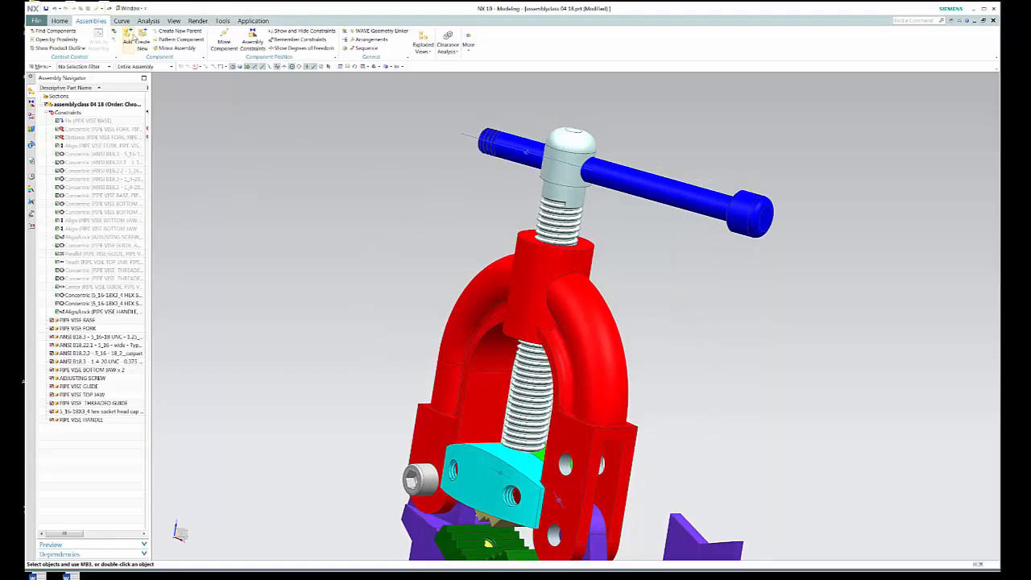
{"action": "left_click", "coordinate": [129, 38]}
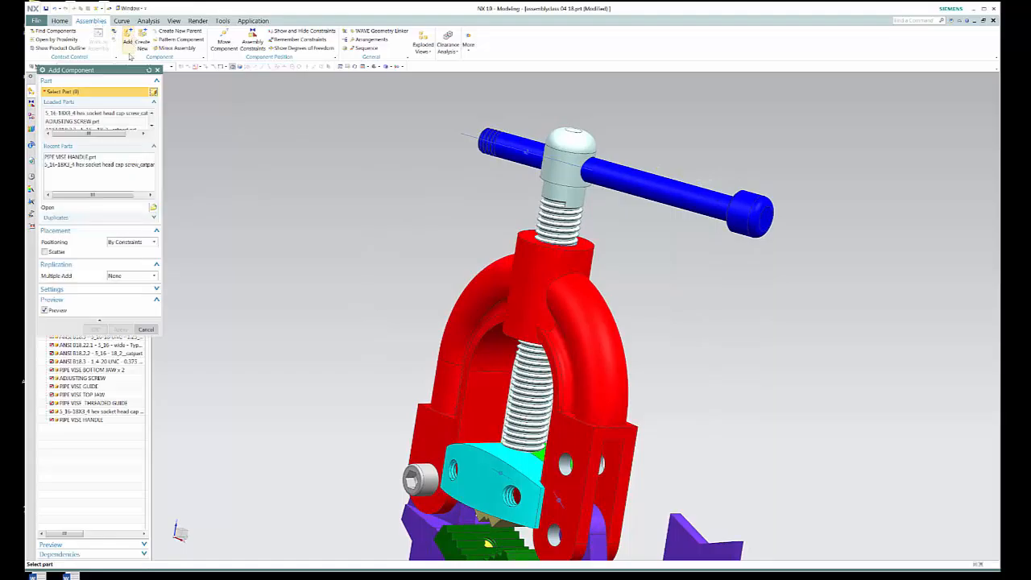
{"action": "left_click", "coordinate": [153, 207]}
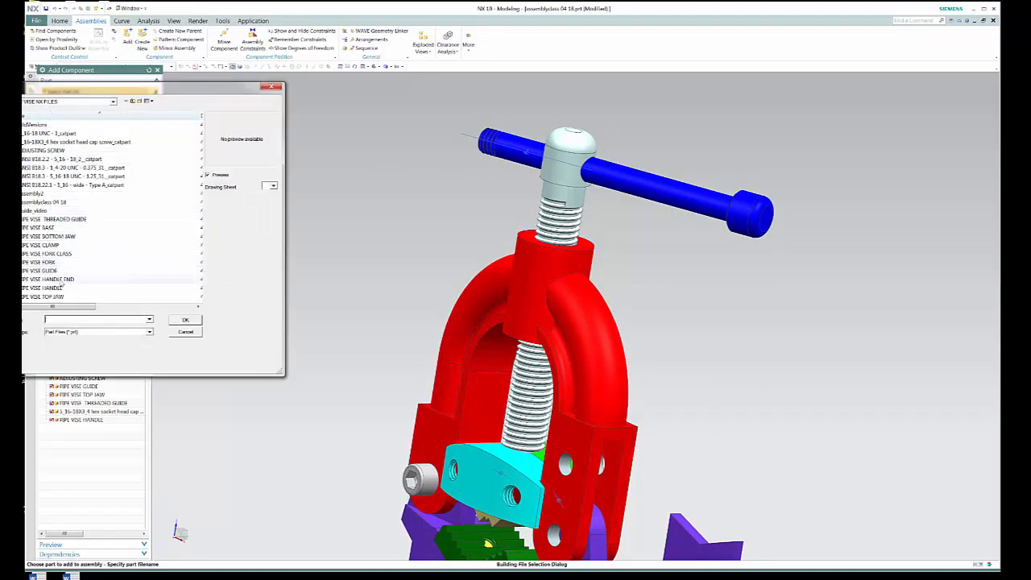
{"action": "left_click", "coordinate": [61, 280]}
{"action": "left_click", "coordinate": [185, 320]}
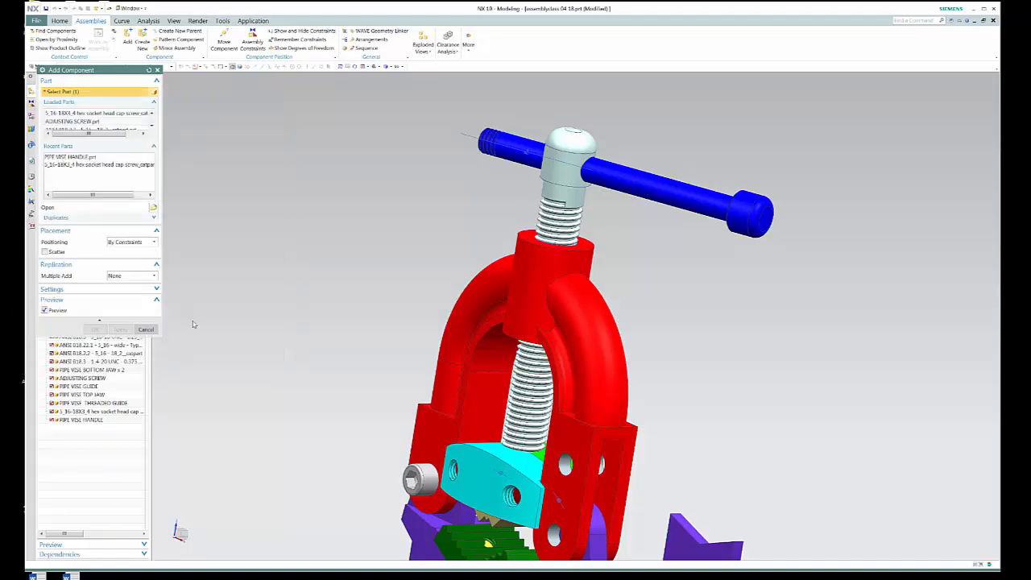
{"action": "middle_click_drag", "start_coordinate": [842, 416], "coordinate": [865, 439]}
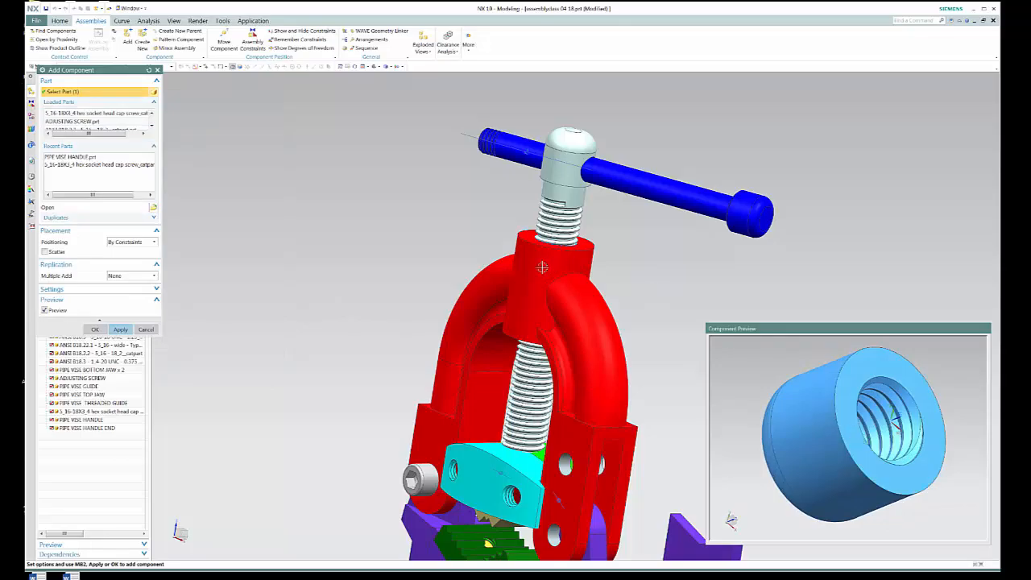
{"action": "middle_click_drag", "start_coordinate": [417, 232], "coordinate": [465, 245]}
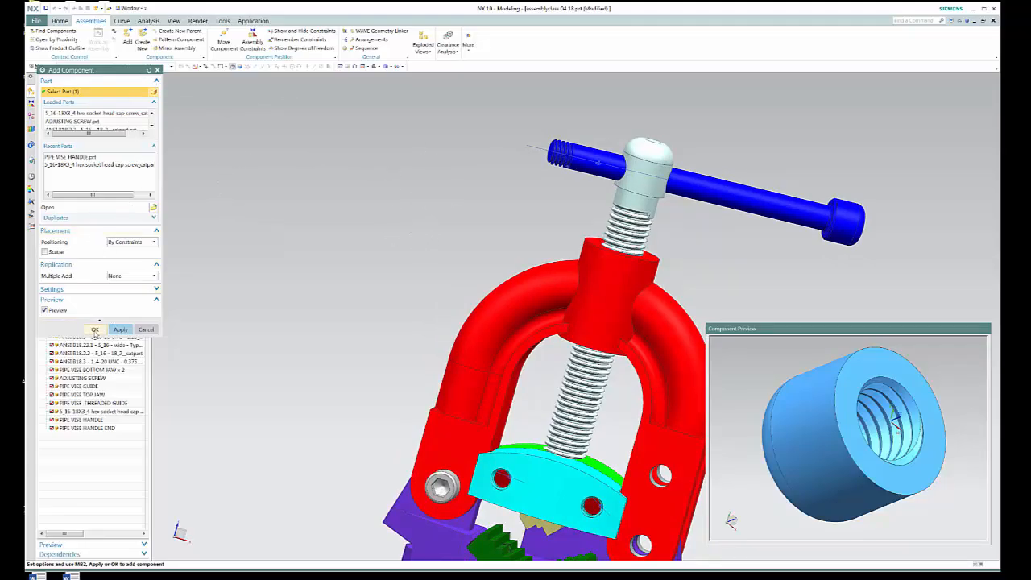
{"action": "left_click", "coordinate": [95, 330]}
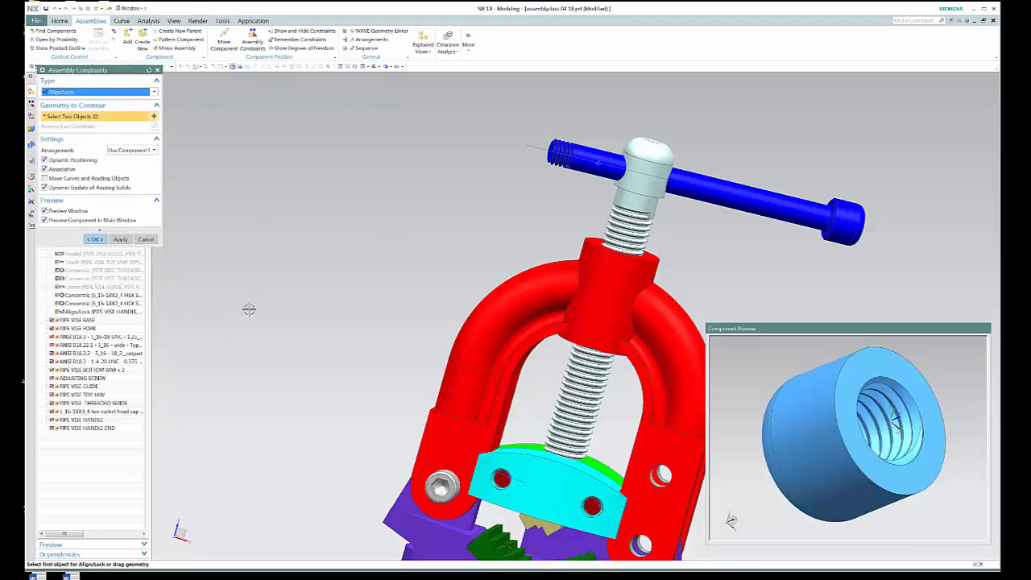
- Constrain the handle end's centerline to the handle's centerline with Align/Lock
{"action": "left_click", "coordinate": [116, 93]}
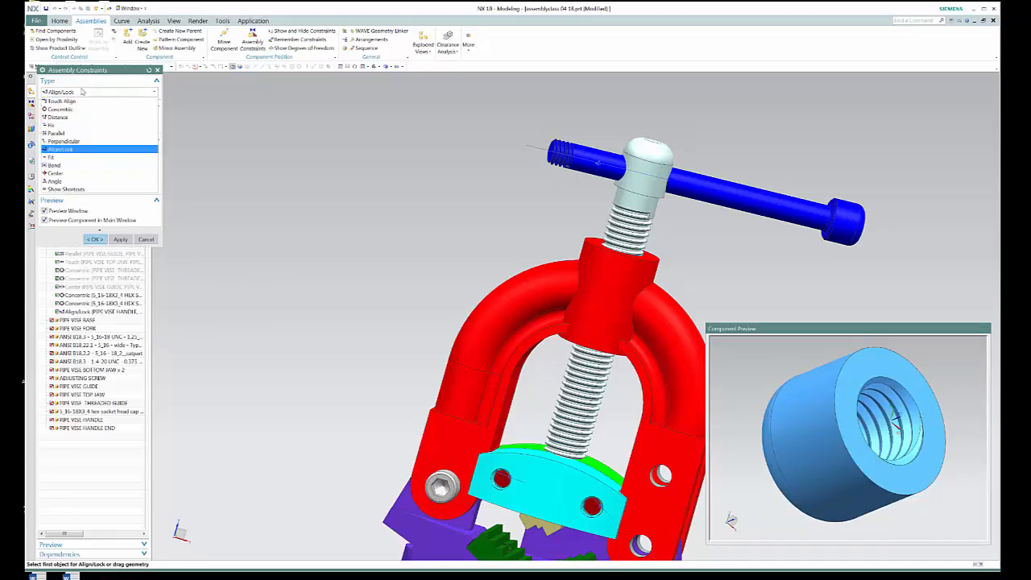
{"action": "left_click", "coordinate": [80, 150]}
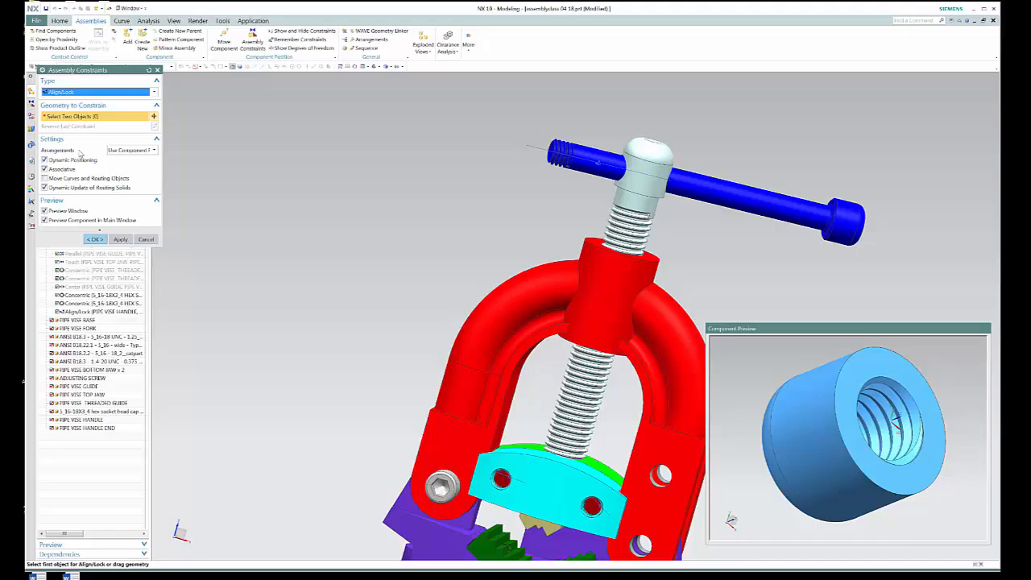
{"action": "left_click", "coordinate": [603, 172]}
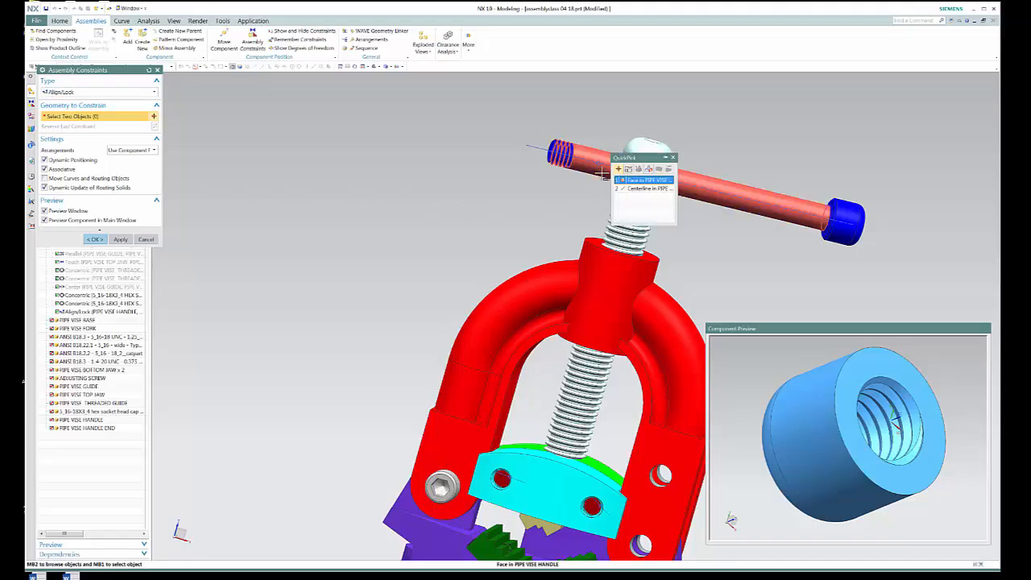
{"action": "left_click", "coordinate": [651, 191]}
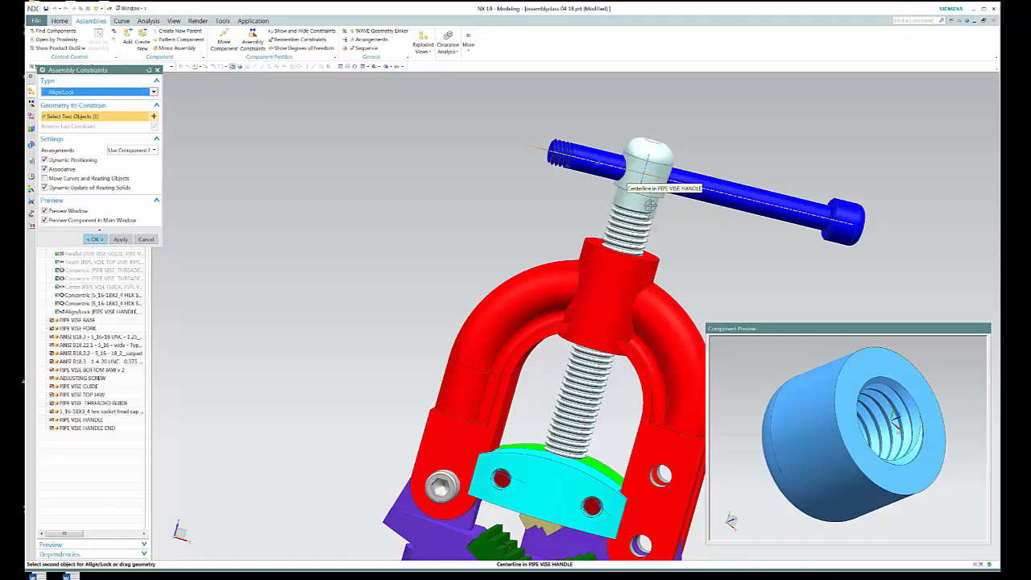
{"action": "left_click", "coordinate": [824, 442]}
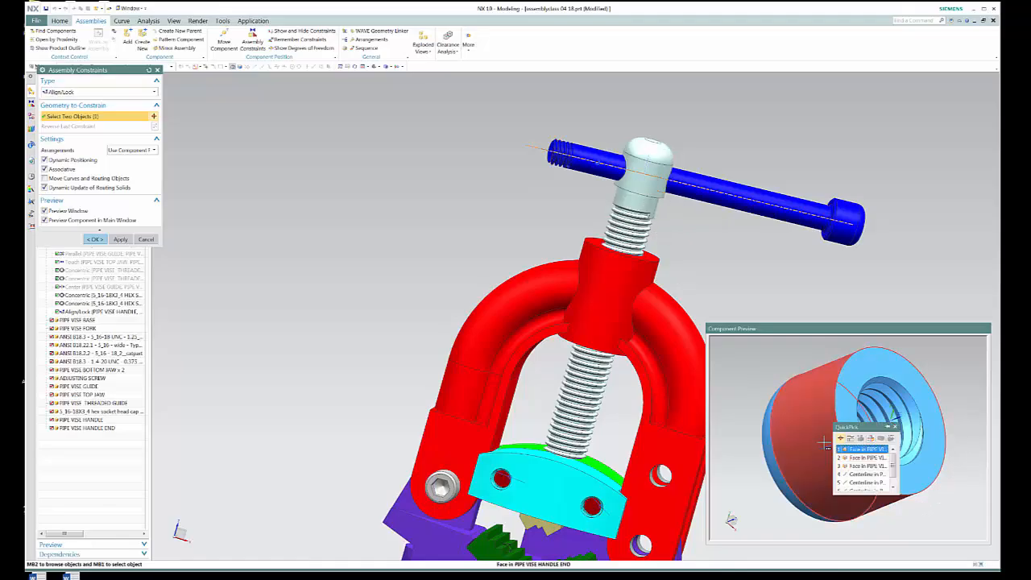
{"action": "left_click", "coordinate": [875, 474]}
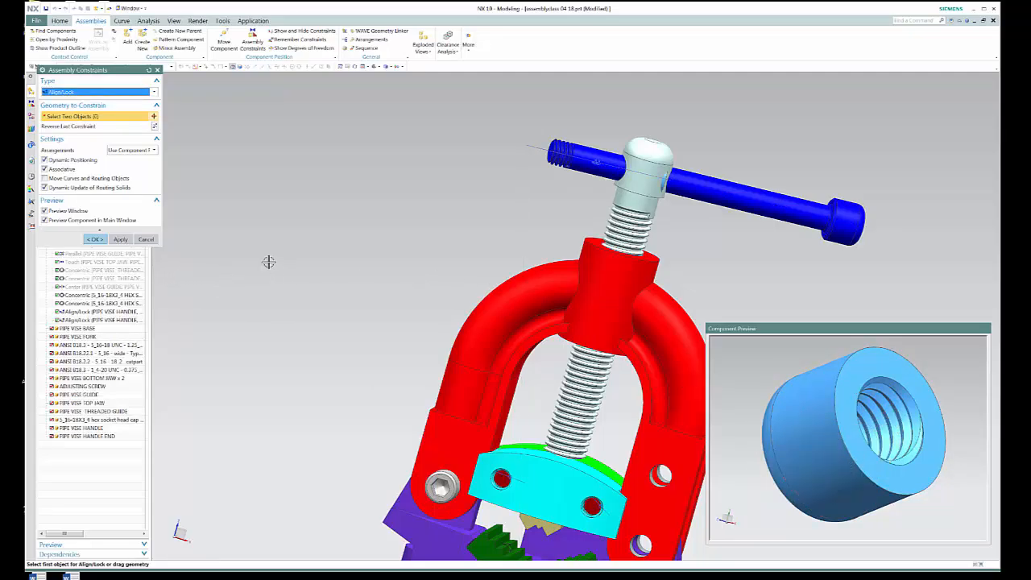
{"action": "left_click", "coordinate": [95, 239]}
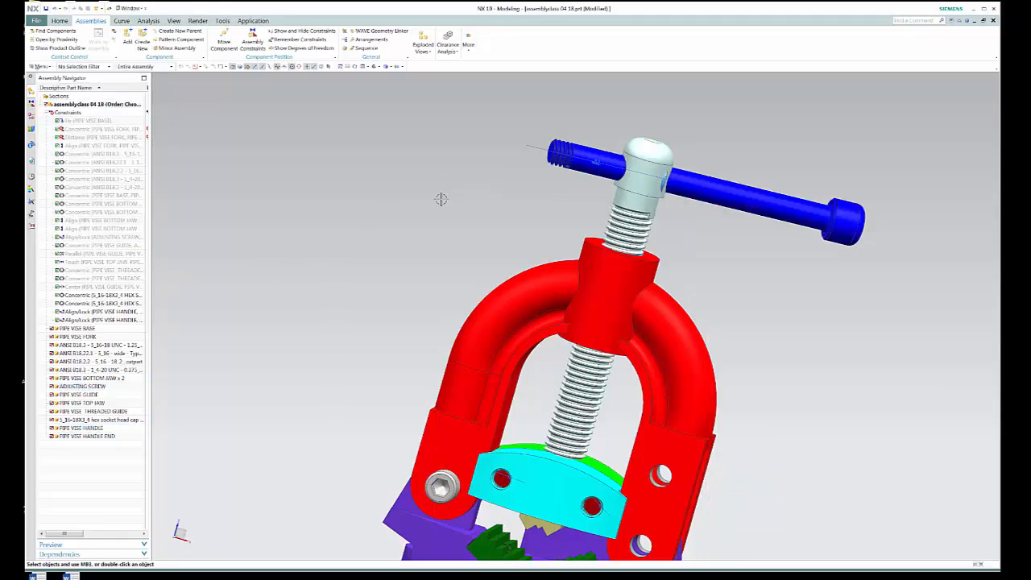
- Check where the handle end sits along the handle using Static Wireframe rendering, and return the display to Shaded with Edges
{"action": "right_click", "coordinate": [378, 126]}
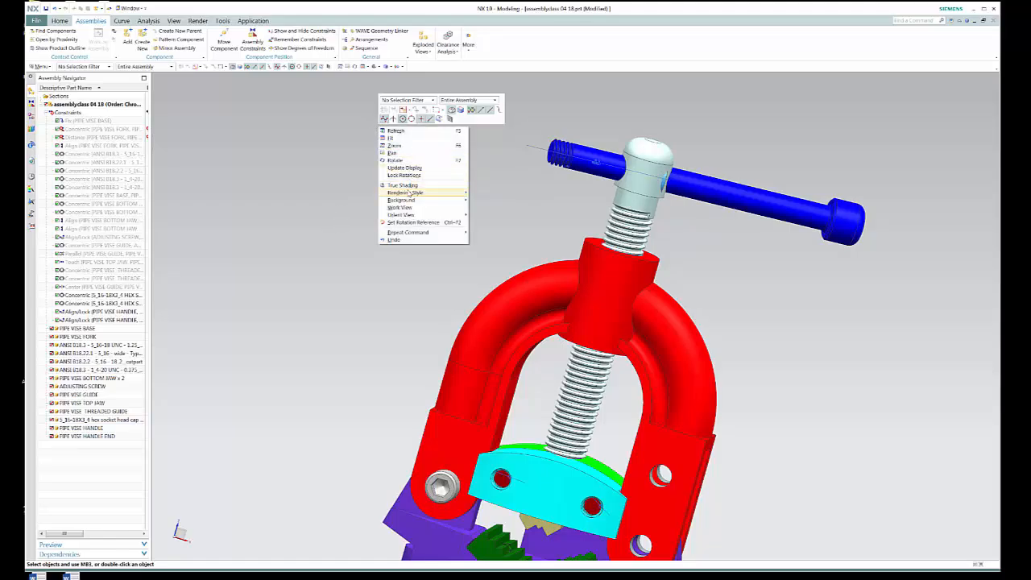
{"action": "mouse_move", "coordinate": [410, 194]}
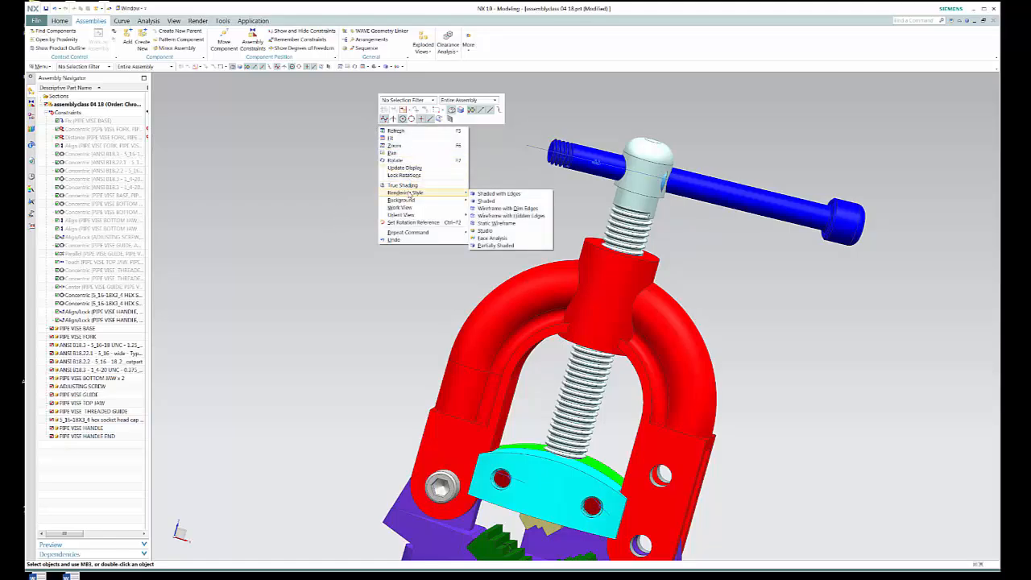
{"action": "left_click", "coordinate": [501, 225]}
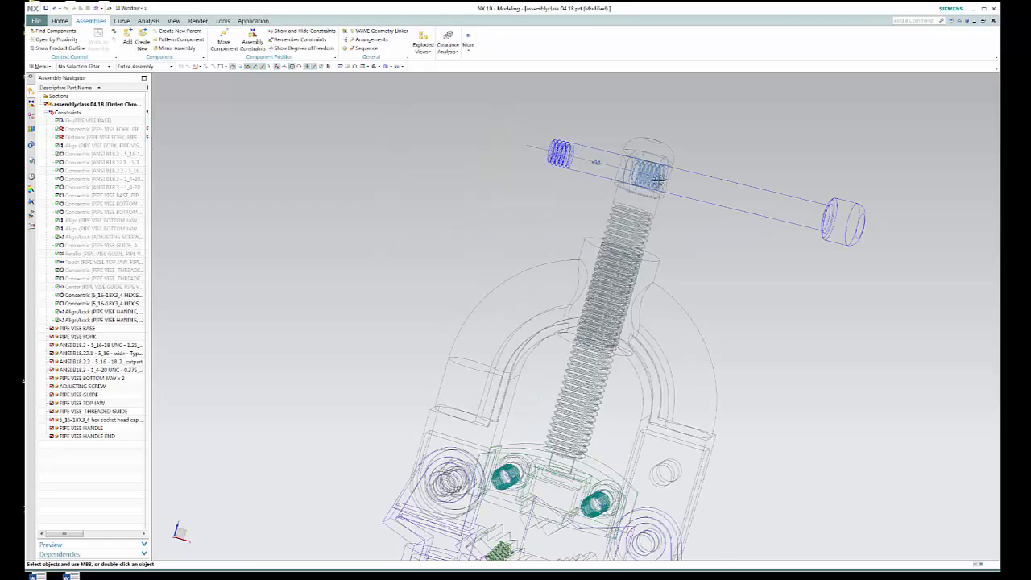
{"action": "scroll", "coordinate": [678, 185], "scroll_direction": "up", "scroll_amount": 1}
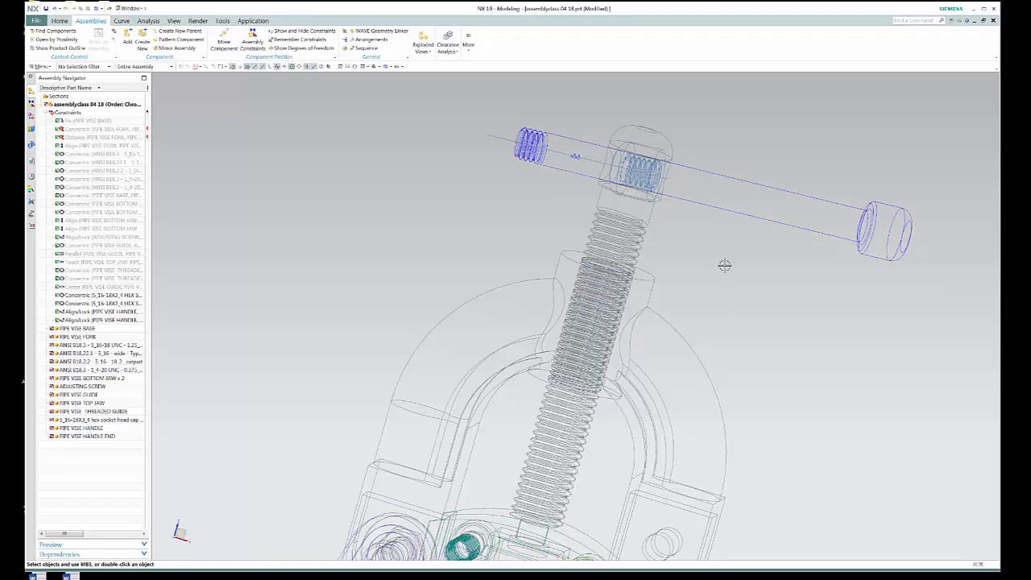
{"action": "right_click", "coordinate": [342, 155]}
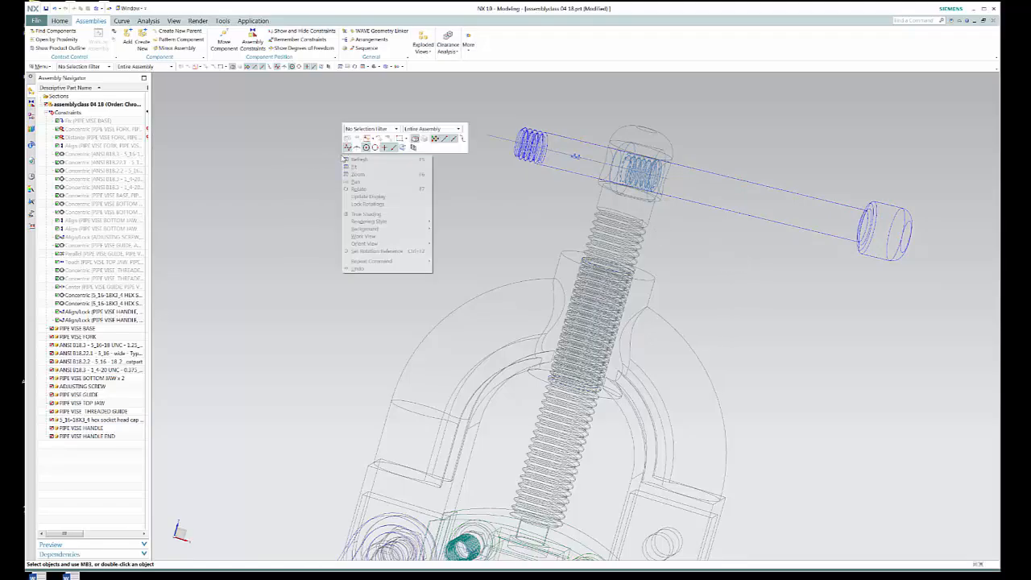
{"action": "mouse_move", "coordinate": [383, 224]}
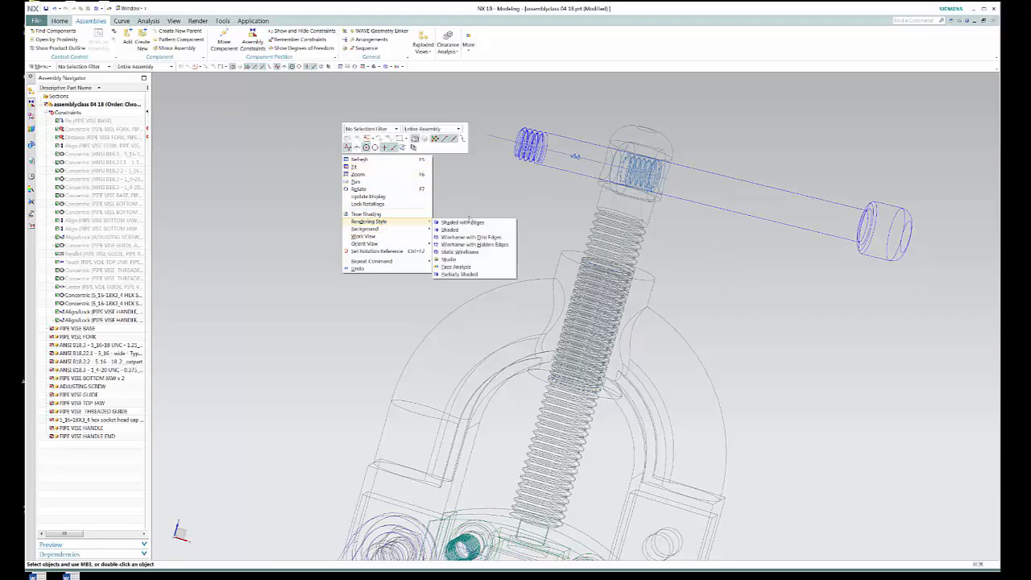
{"action": "left_click", "coordinate": [481, 223]}
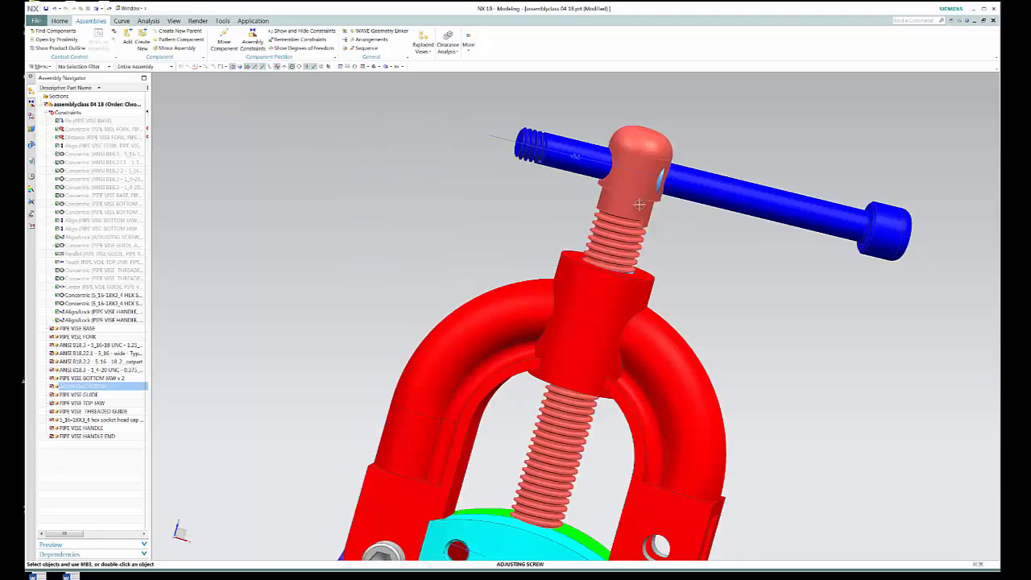
- Move the handle end out of the adjusting screw to just beyond the handle's threaded end with a Dynamic component move
{"action": "scroll", "coordinate": [636, 198], "scroll_direction": "up", "scroll_amount": 5}
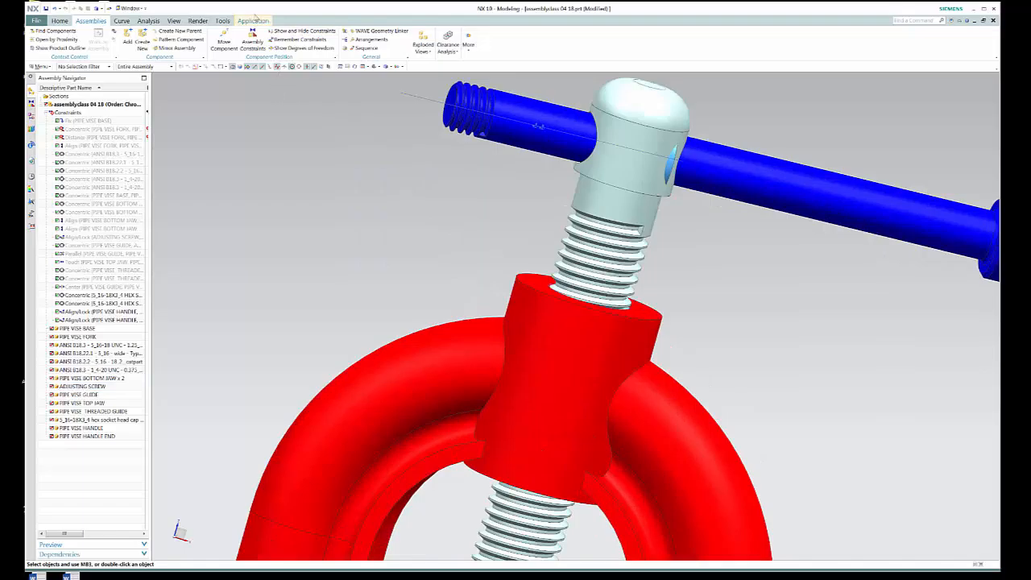
{"action": "left_click", "coordinate": [224, 42]}
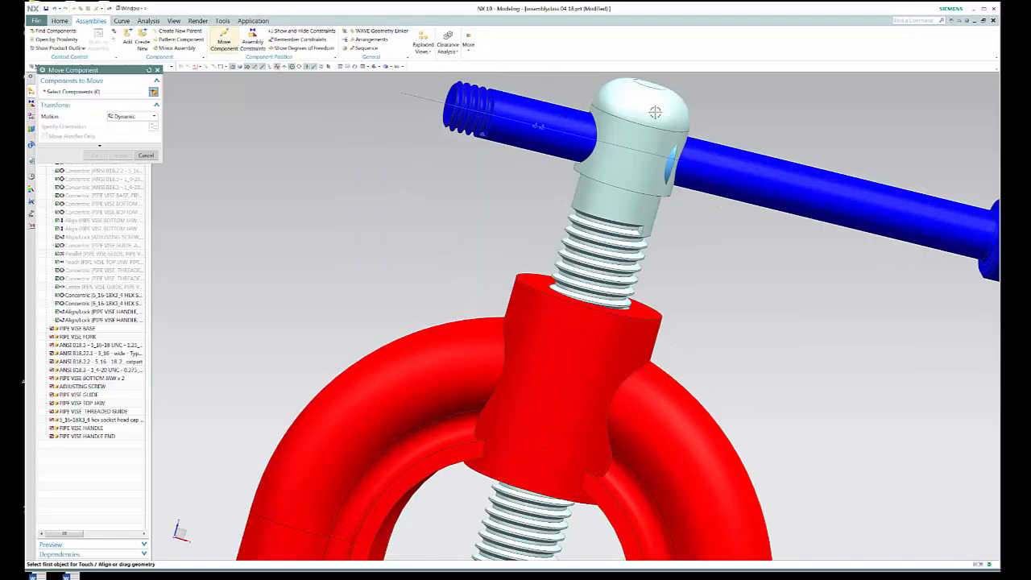
{"action": "left_click", "coordinate": [671, 163]}
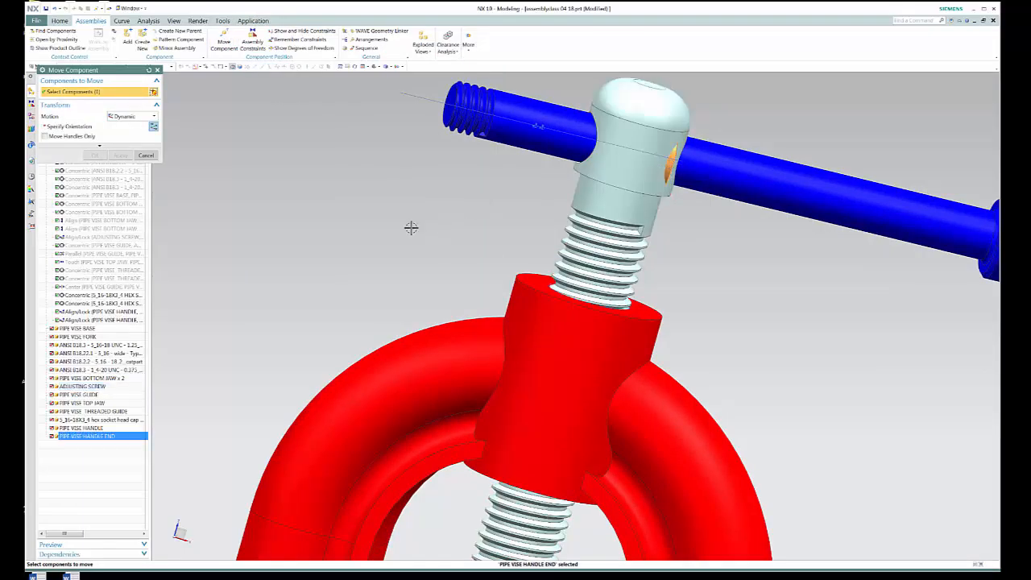
{"action": "left_click", "coordinate": [153, 127]}
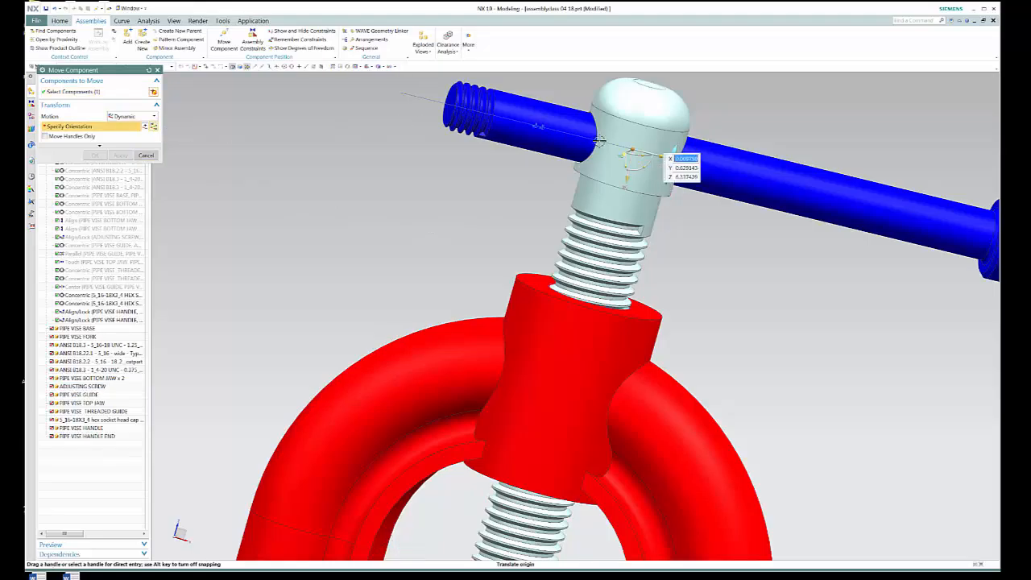
{"action": "left_click_drag", "start_coordinate": [634, 151], "coordinate": [385, 104]}
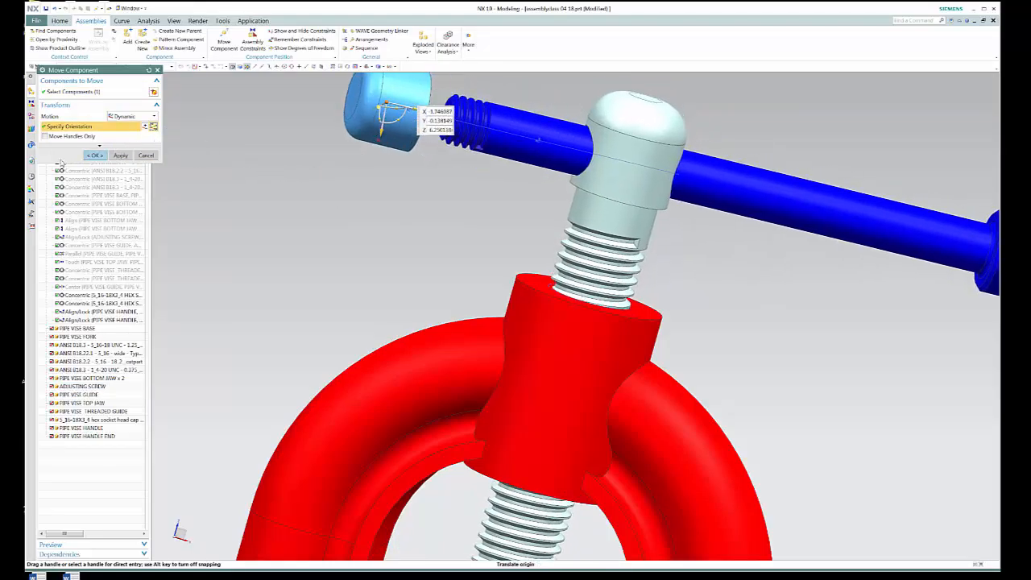
{"action": "left_click", "coordinate": [95, 155]}
- Add a Distance constraint of -0.3 in between the handle end's open ring face and the end face of the handle's threaded tip
{"action": "middle_click_drag", "start_coordinate": [460, 249], "coordinate": [411, 230]}
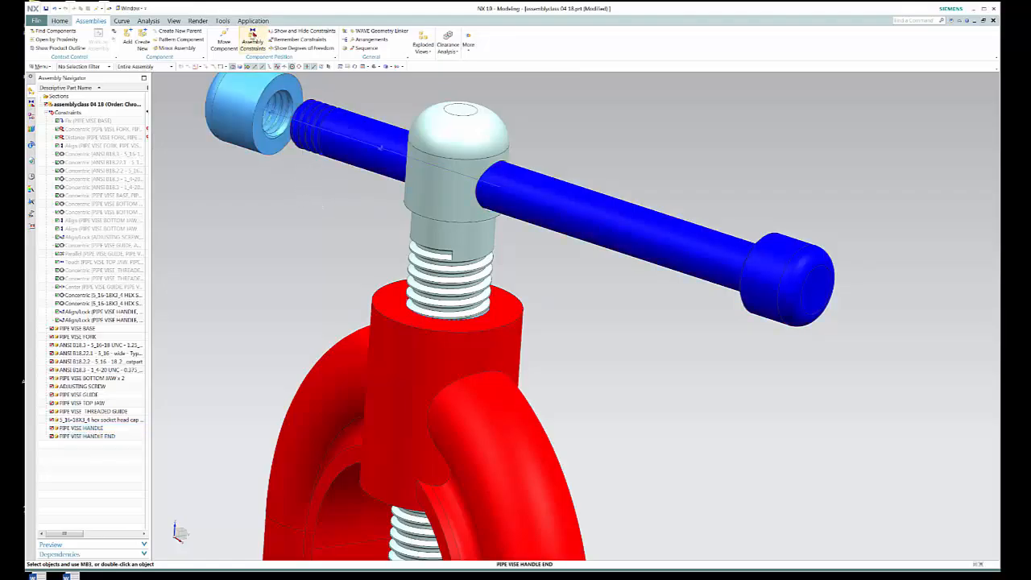
{"action": "left_click", "coordinate": [252, 40]}
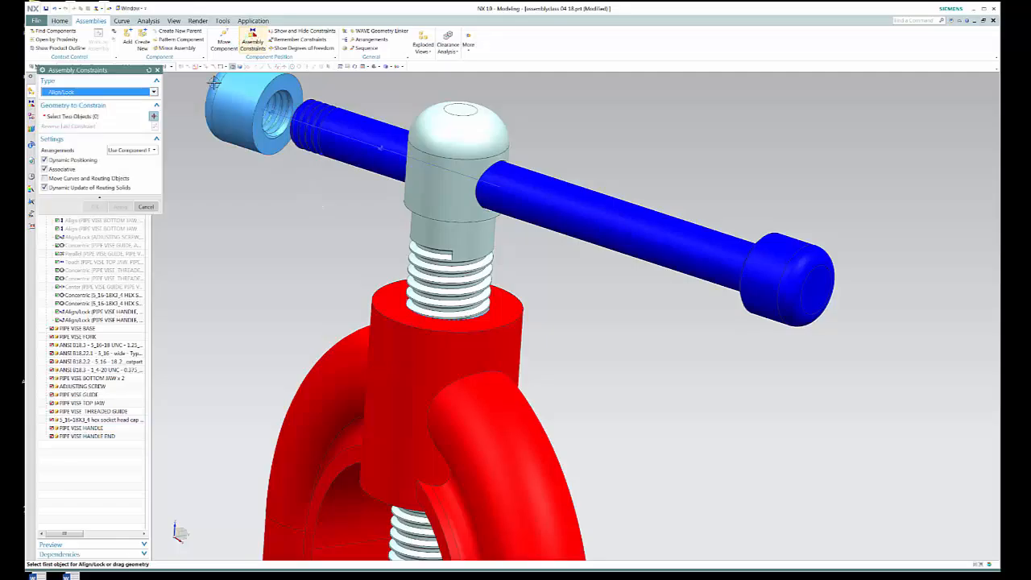
{"action": "left_click", "coordinate": [154, 93]}
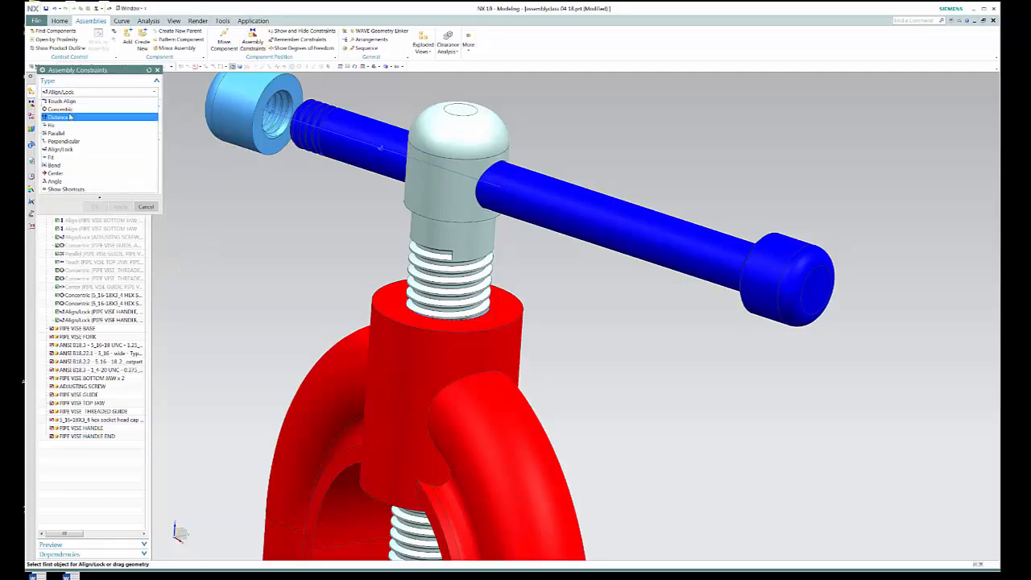
{"action": "left_click", "coordinate": [69, 115]}
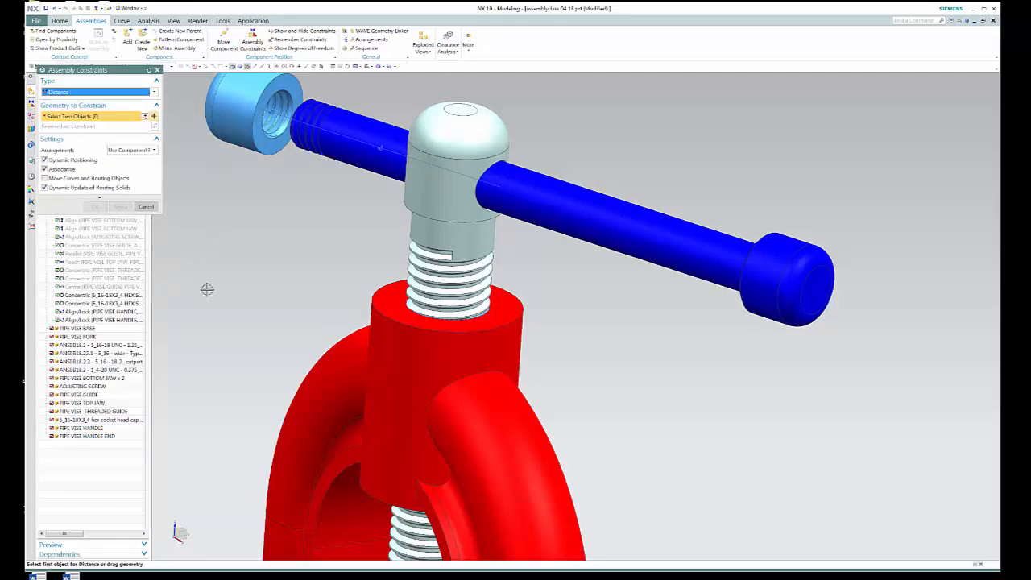
{"action": "left_click", "coordinate": [271, 145]}
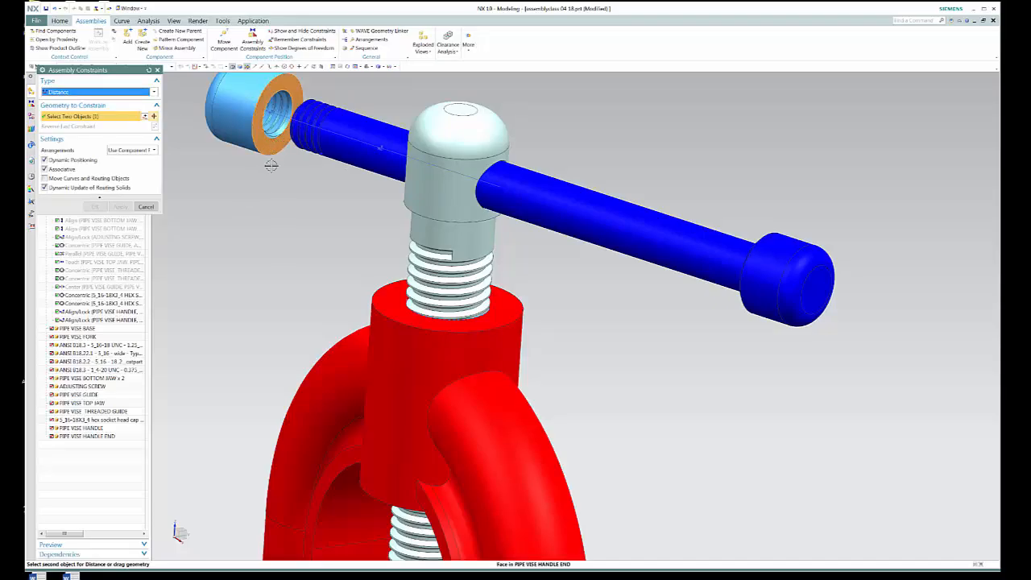
{"action": "middle_click_drag", "start_coordinate": [294, 292], "coordinate": [359, 292]}
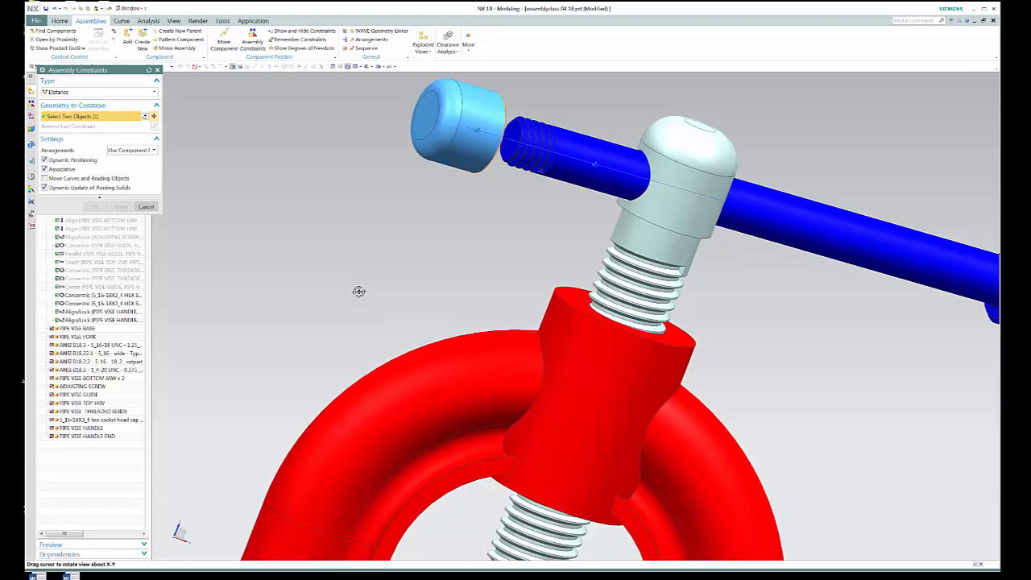
{"action": "left_click", "coordinate": [508, 149]}
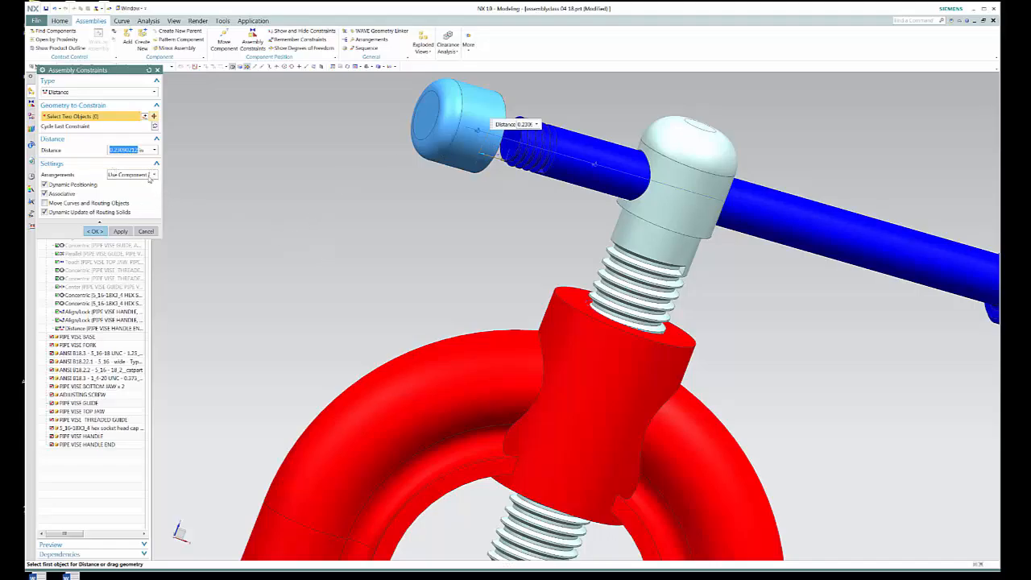
{"action": "type", "text": "-3"}
{"action": "key", "text": "Return"}
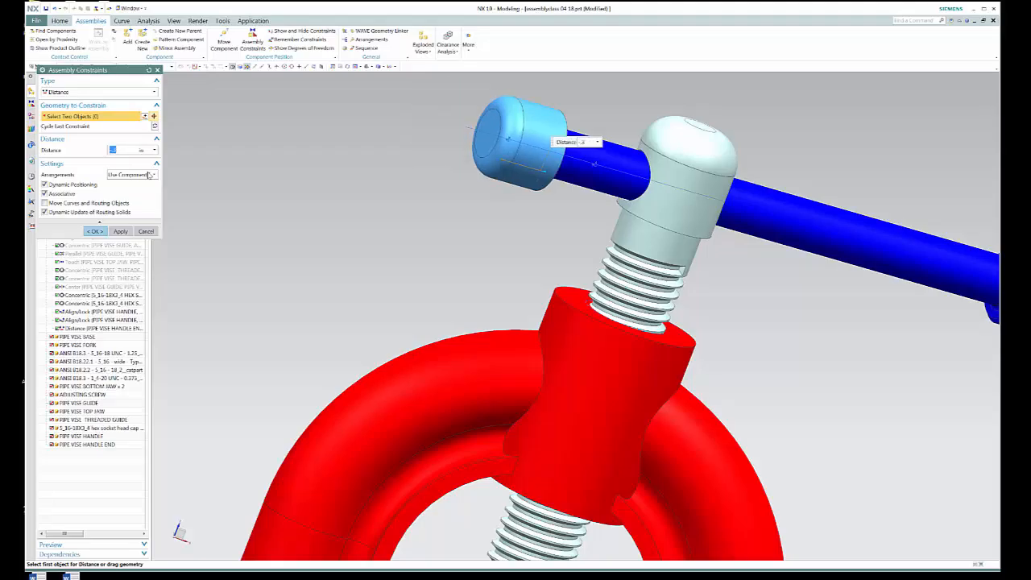
{"action": "left_click", "coordinate": [95, 232]}
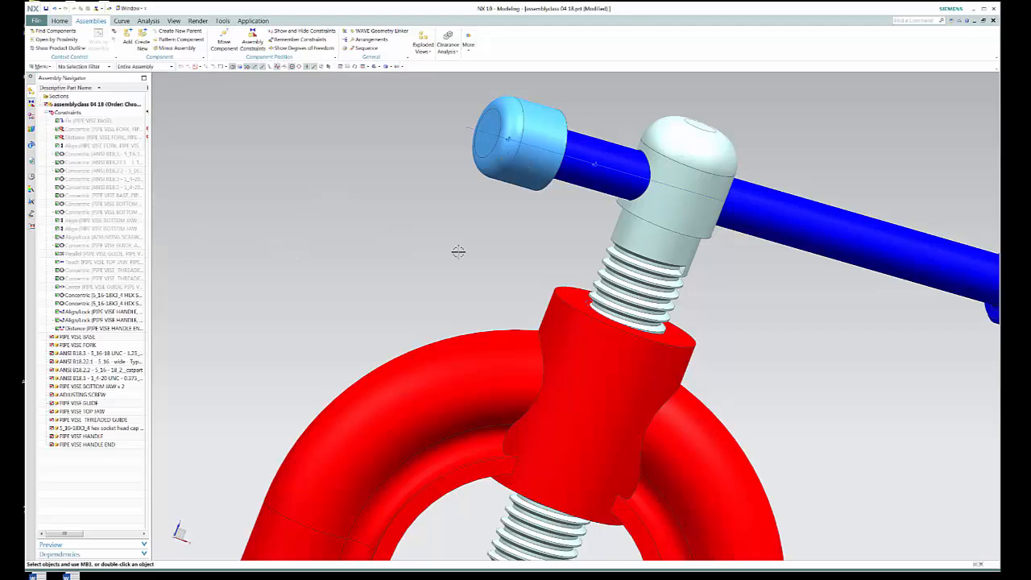
- Examine the thread engagement between the handle and its end cap in wireframe rendering, and restore Shaded with Edges
{"action": "middle_click_drag", "start_coordinate": [464, 257], "coordinate": [431, 250]}
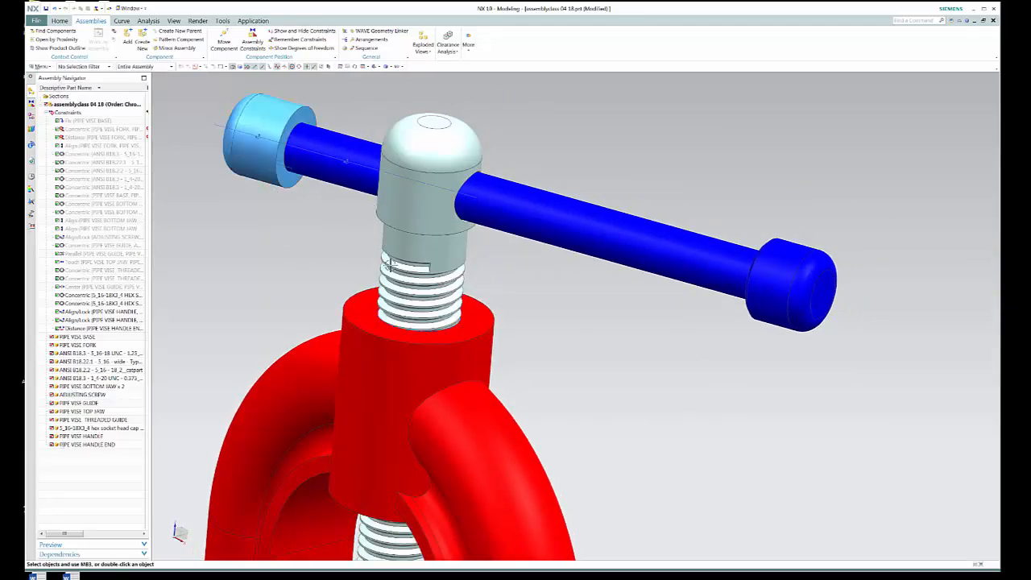
{"action": "middle_click_drag", "start_coordinate": [305, 266], "coordinate": [315, 260]}
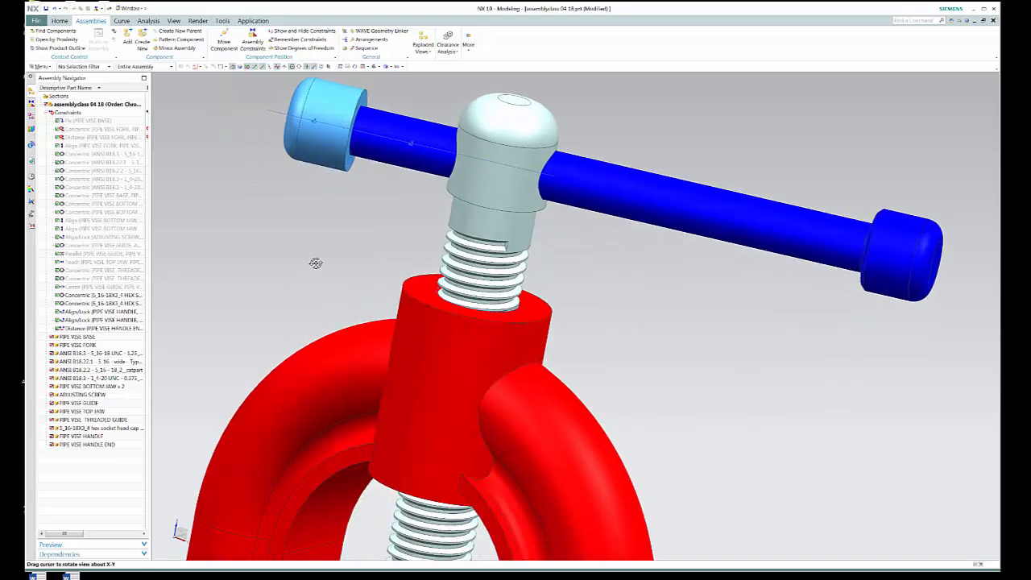
{"action": "right_click", "coordinate": [243, 214]}
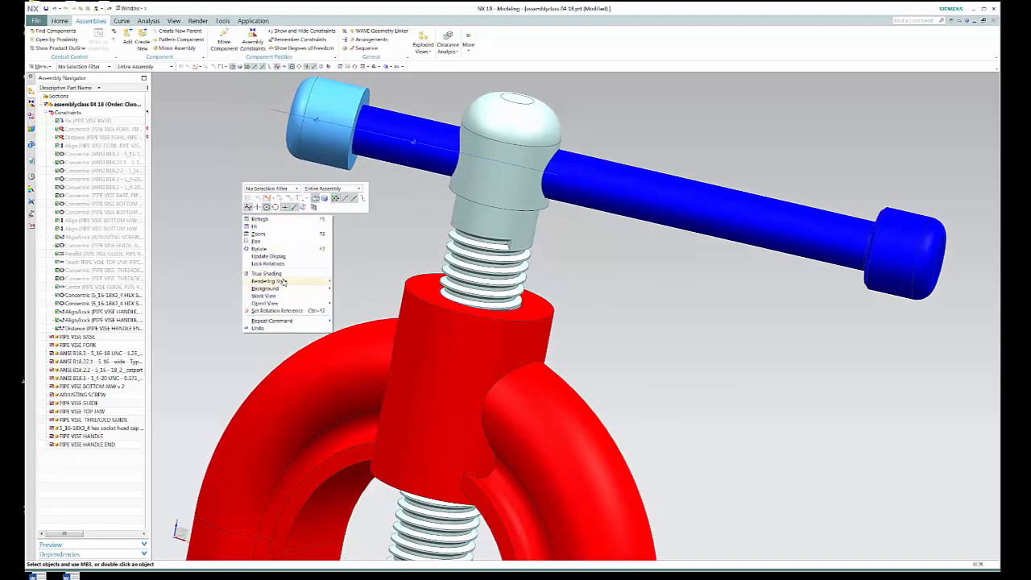
{"action": "left_click", "coordinate": [356, 313]}
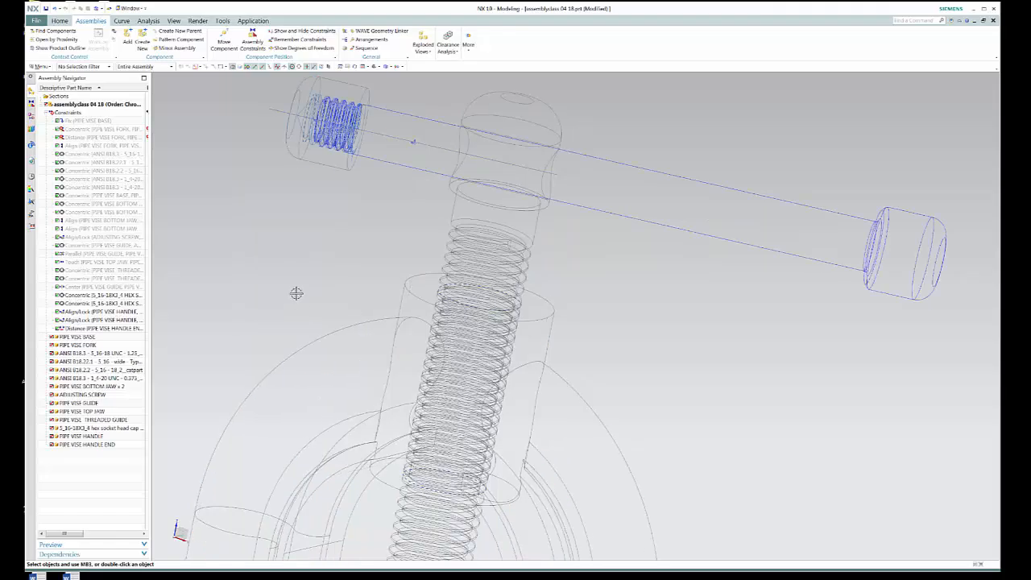
{"action": "scroll", "coordinate": [329, 247], "scroll_direction": "up", "scroll_amount": 2}
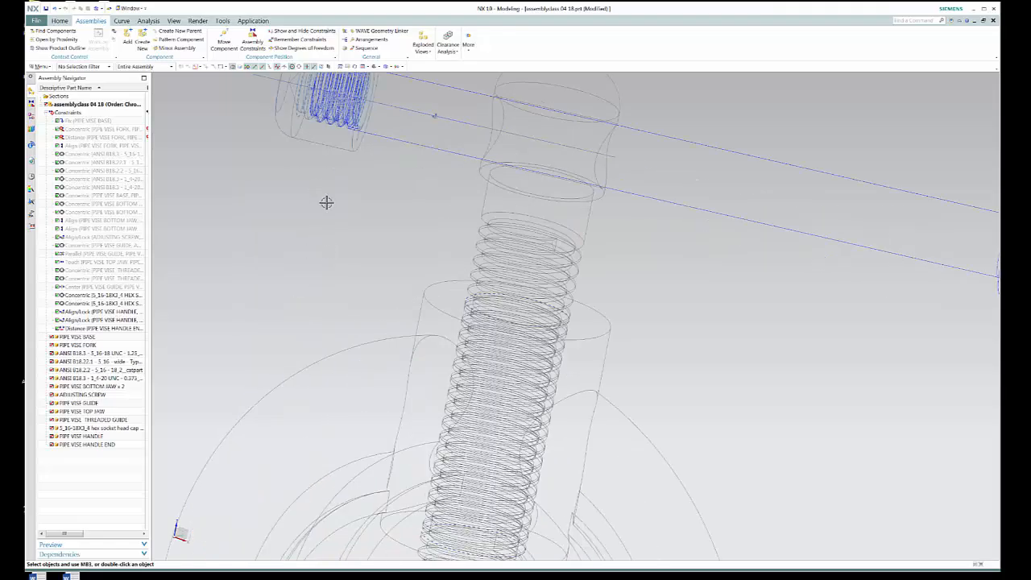
{"action": "middle_click_drag", "start_coordinate": [329, 211], "coordinate": [411, 333], "text": "shift"}
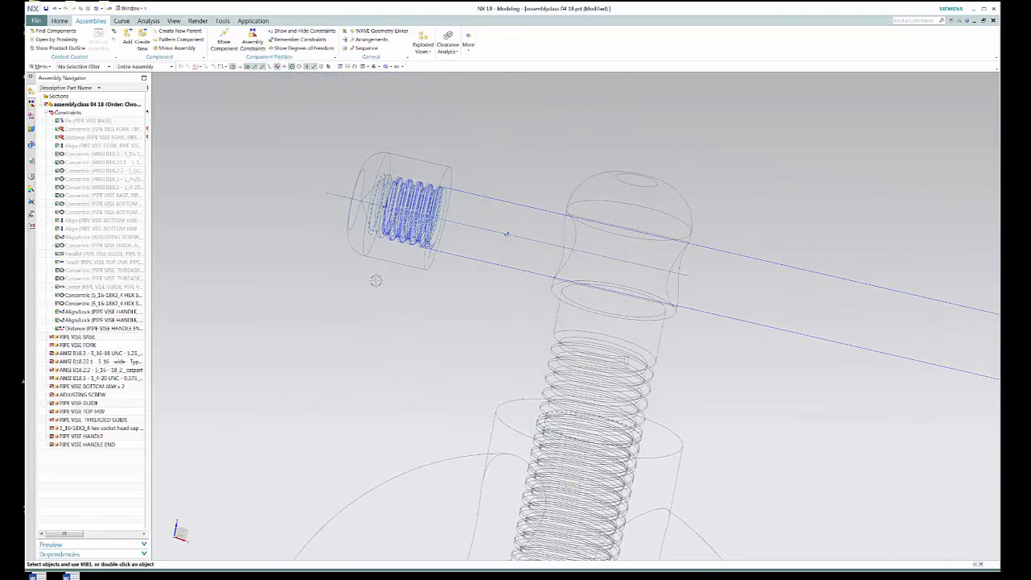
{"action": "left_click", "coordinate": [492, 229]}
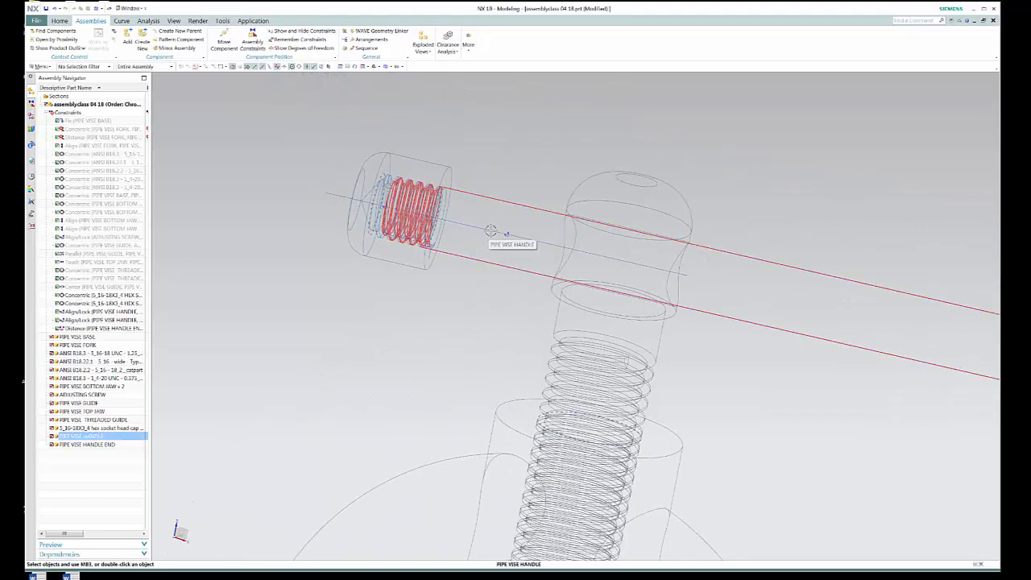
{"action": "key", "text": "Escape"}
{"action": "left_click", "coordinate": [372, 212]}
{"action": "key", "text": "Escape"}
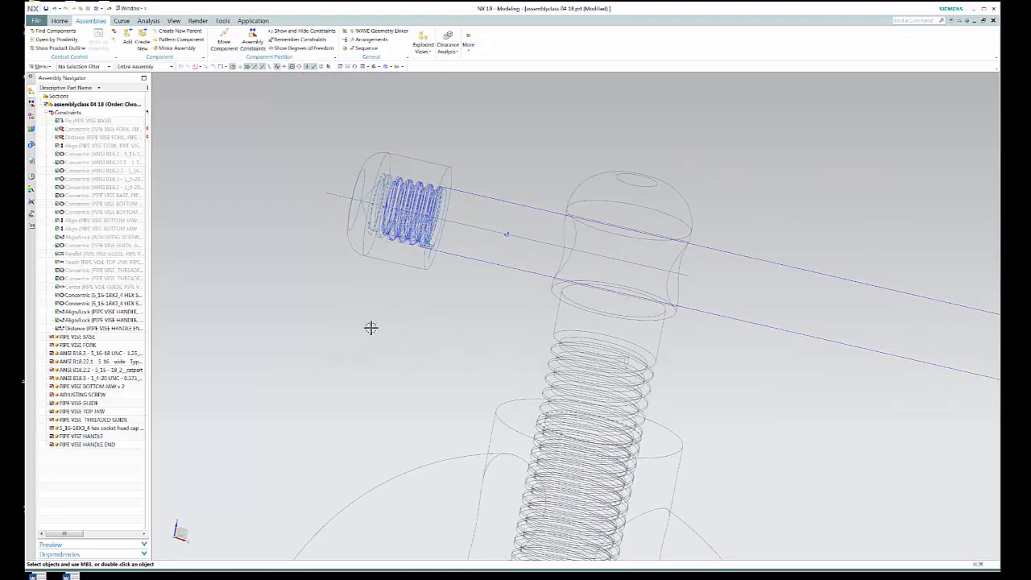
{"action": "middle_click_drag", "start_coordinate": [377, 311], "coordinate": [380, 311]}
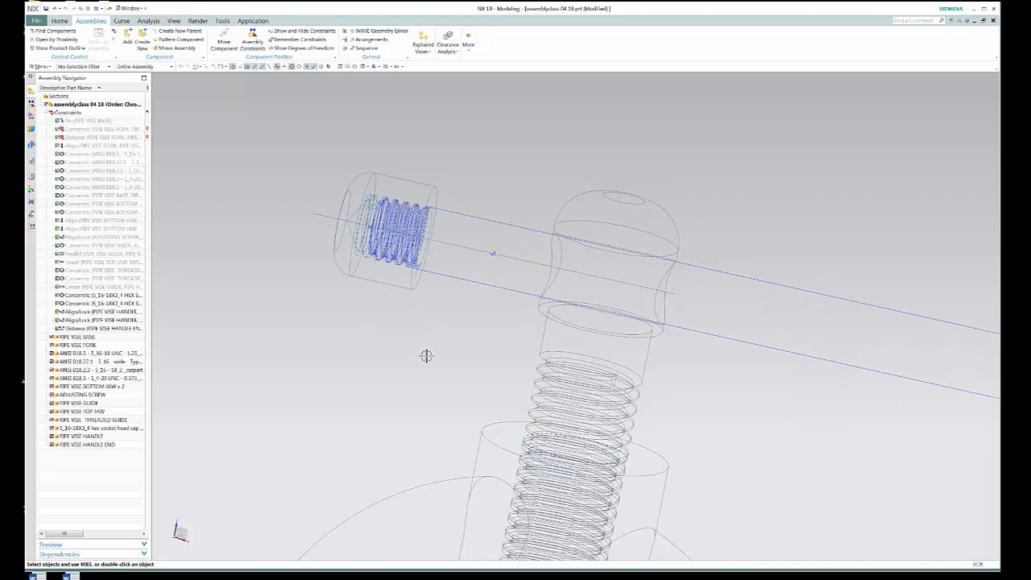
{"action": "scroll", "coordinate": [394, 360], "scroll_direction": "up", "scroll_amount": 1}
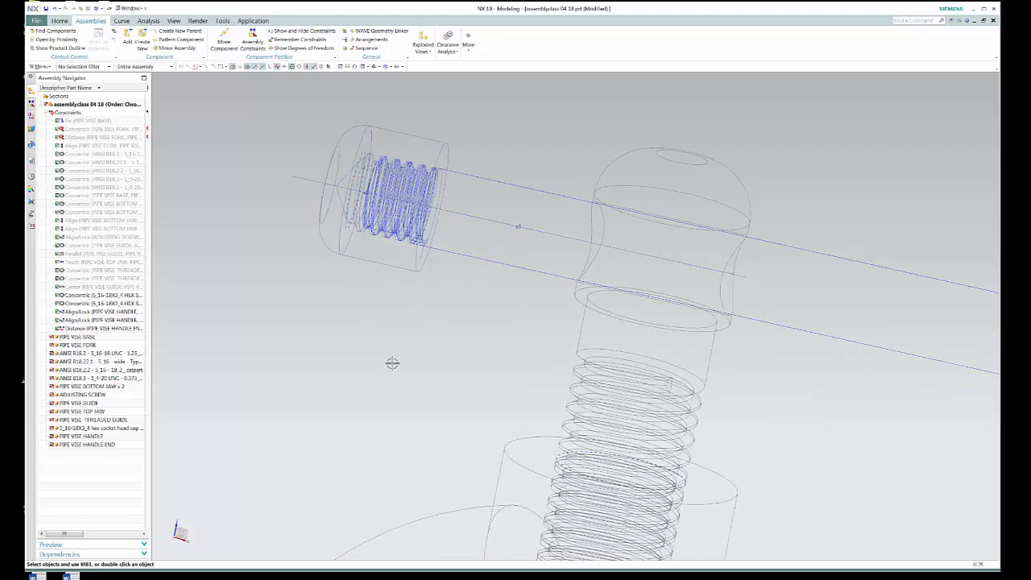
{"action": "scroll", "coordinate": [393, 364], "scroll_direction": "down", "scroll_amount": 2}
{"action": "right_click", "coordinate": [298, 327]}
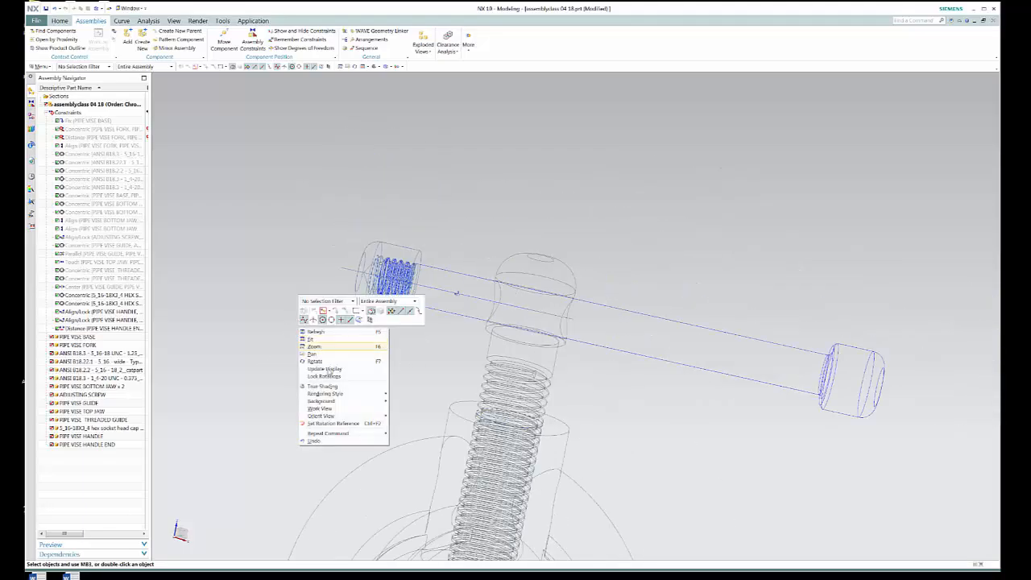
{"action": "mouse_move", "coordinate": [335, 394]}
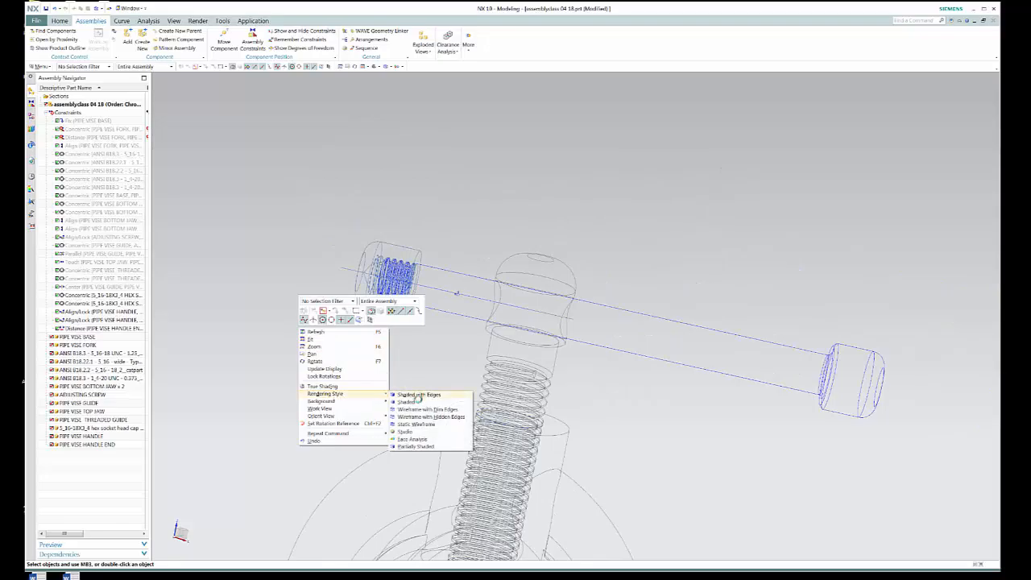
{"action": "left_click", "coordinate": [418, 400]}
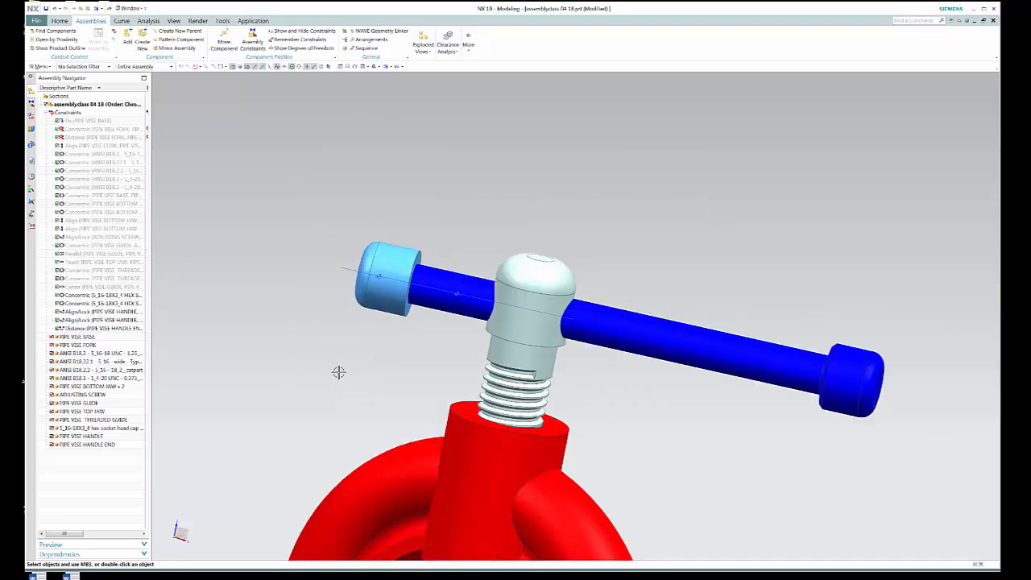
- Hide the five remaining visible constraints, from the first hex socket head cap screw Concentric through the handle end Distance, and clear the selection
{"action": "middle_click_drag", "start_coordinate": [354, 363], "coordinate": [405, 233], "text": "shift"}
{"action": "scroll", "coordinate": [442, 247], "scroll_direction": "up", "scroll_amount": 1}
{"action": "scroll", "coordinate": [445, 251], "scroll_direction": "down", "scroll_amount": 1}
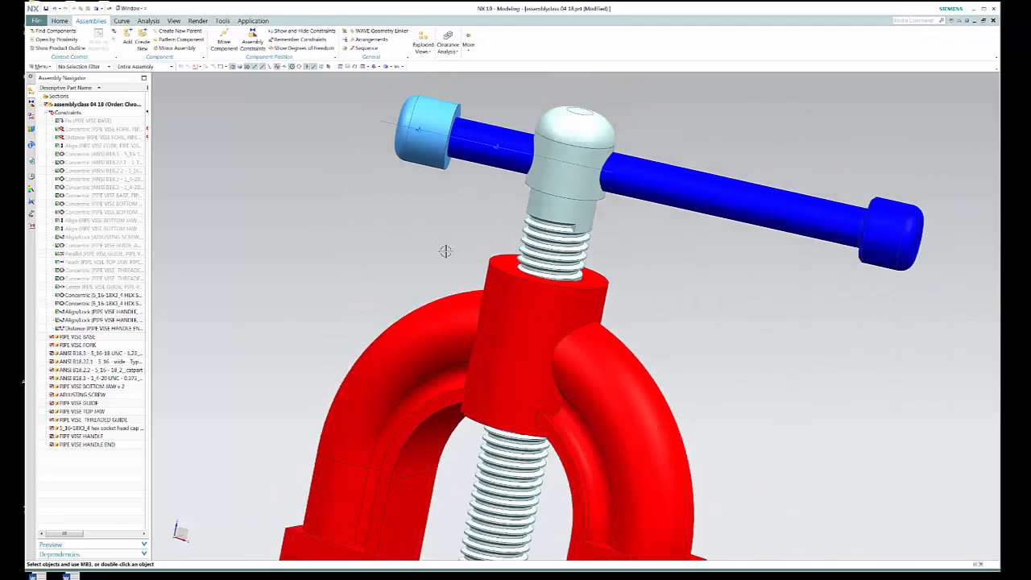
{"action": "scroll", "coordinate": [446, 250], "scroll_direction": "down", "scroll_amount": 2}
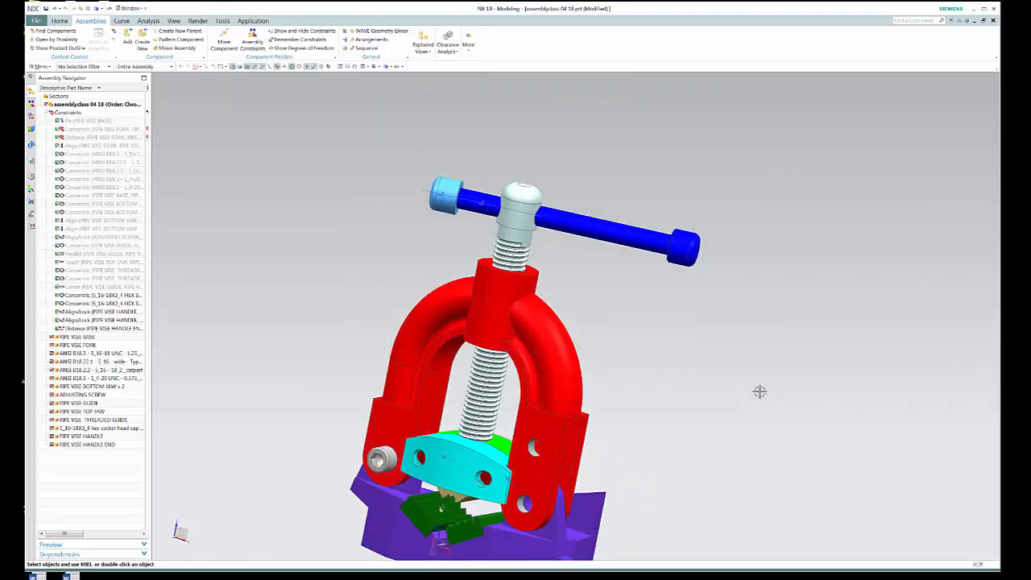
{"action": "left_click", "coordinate": [83, 298]}
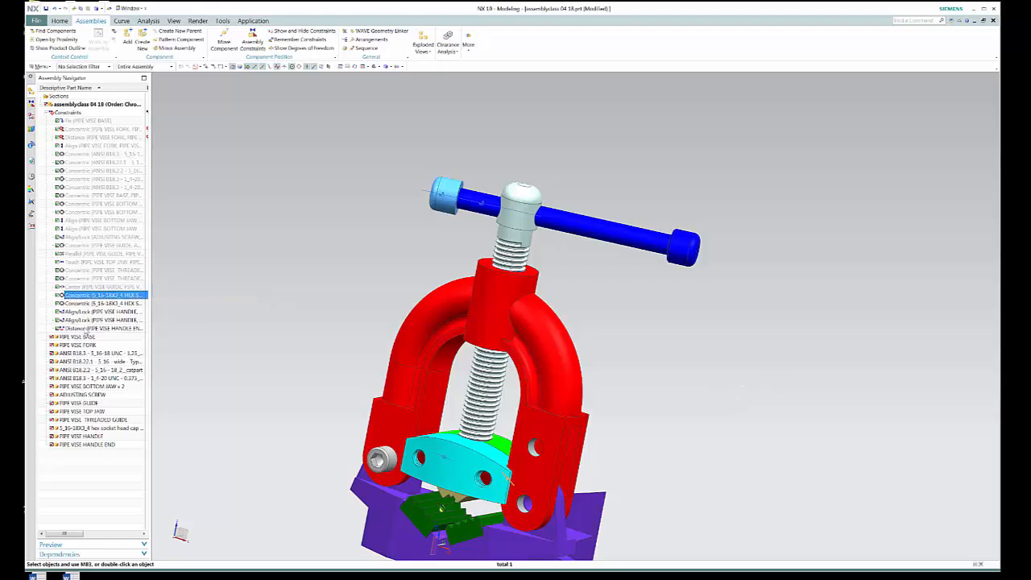
{"action": "left_click", "coordinate": [85, 322], "text": "shift"}
{"action": "right_click", "coordinate": [86, 330]}
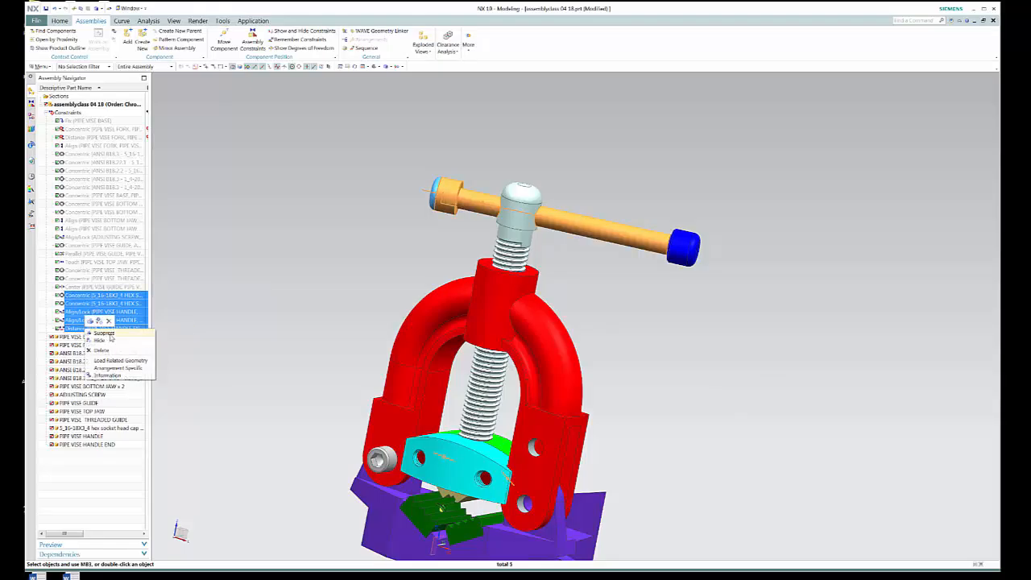
{"action": "left_click", "coordinate": [111, 342]}
{"action": "left_click", "coordinate": [271, 269]}
{"action": "scroll", "coordinate": [271, 269], "scroll_direction": "up", "scroll_amount": 1}
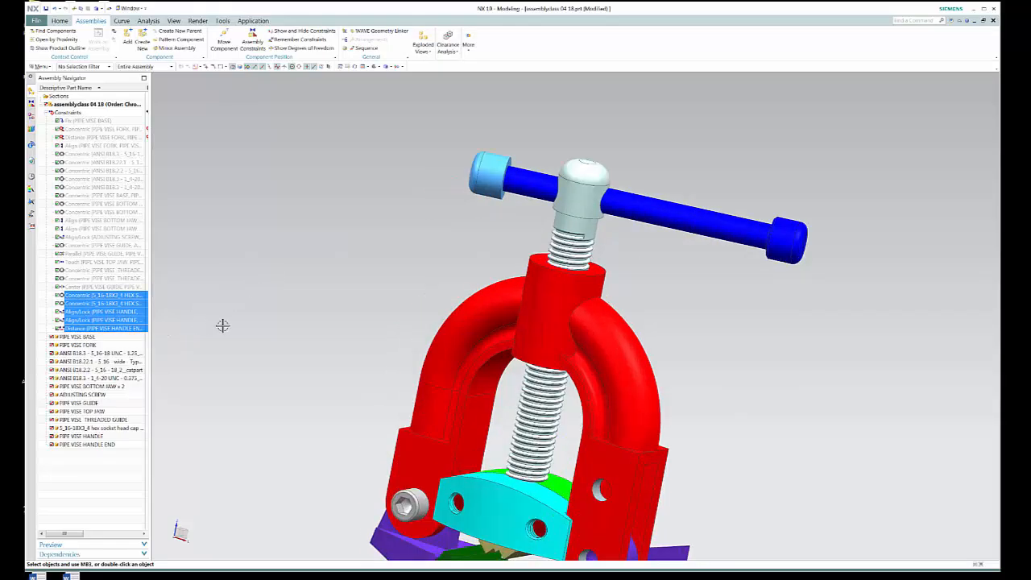
{"action": "key", "text": "Escape"}
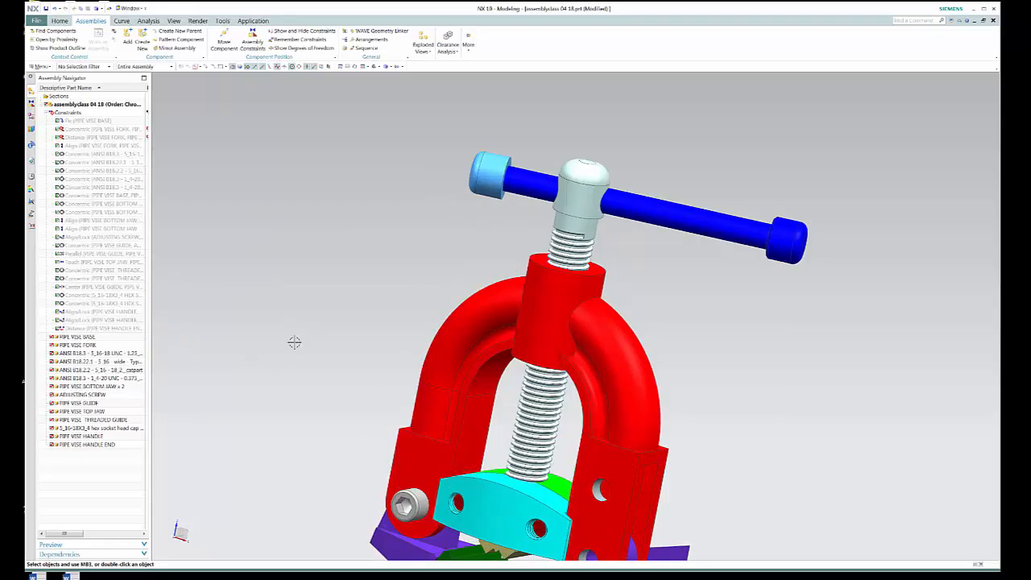